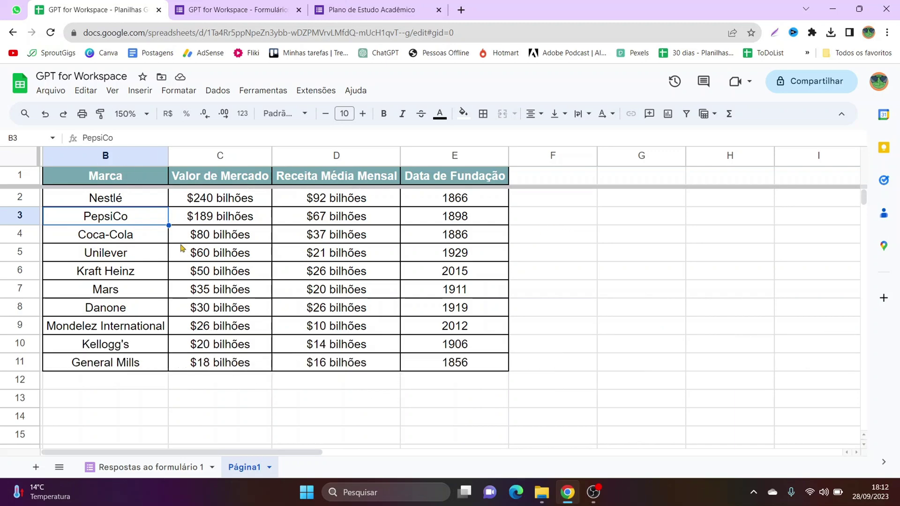
Inspect the GPT_TABLE formula behind the brand table and glance at the study-plan form
{"action": "left_click", "coordinate": [131, 176]}
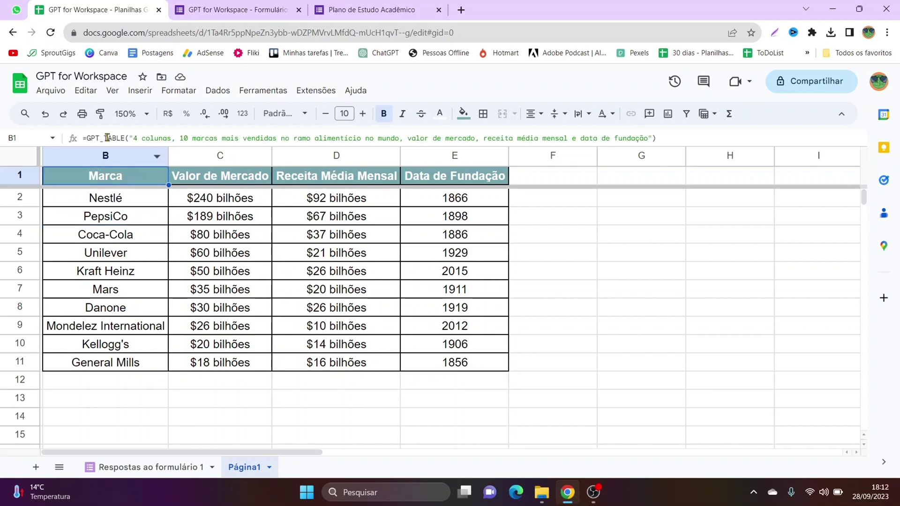
{"action": "left_click", "coordinate": [100, 113]}
{"action": "left_click", "coordinate": [232, 7]}
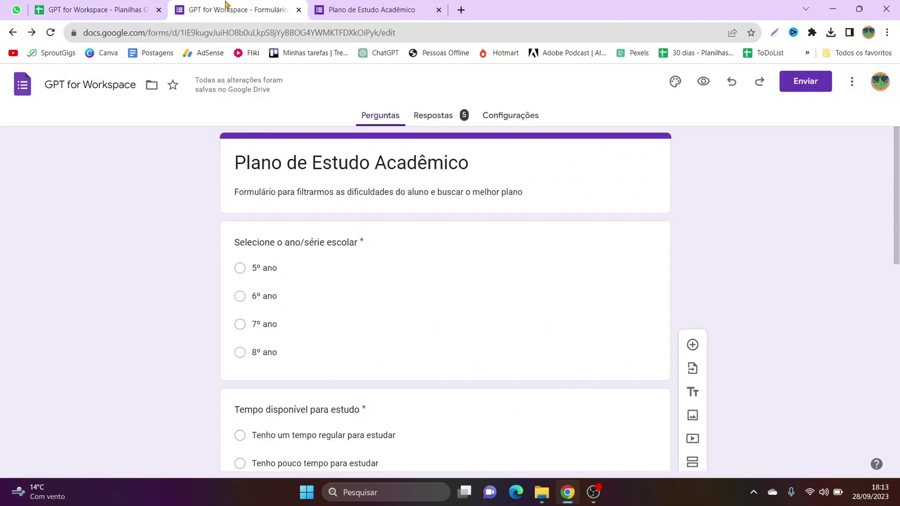
{"action": "left_click", "coordinate": [150, 6]}
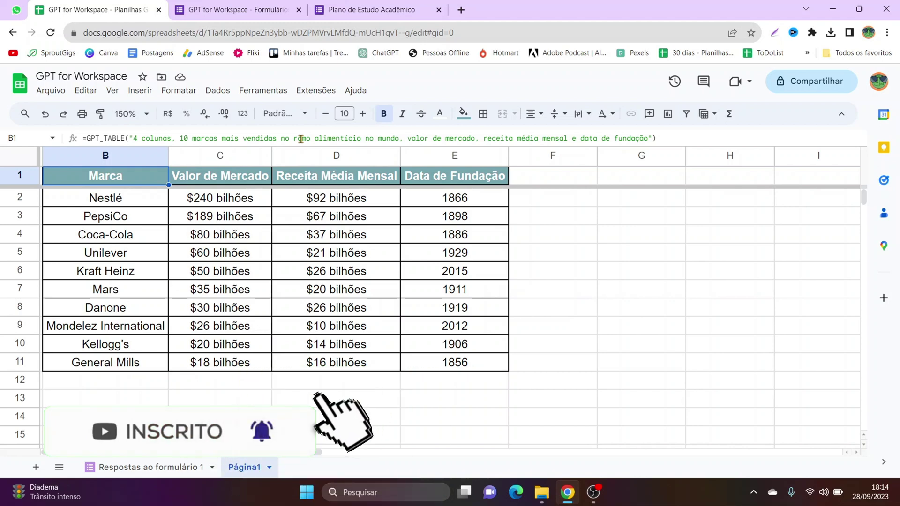
Add the blank sheet Página2 and open Extensões > Complementos > Instalar complementos
{"action": "left_click", "coordinate": [36, 467]}
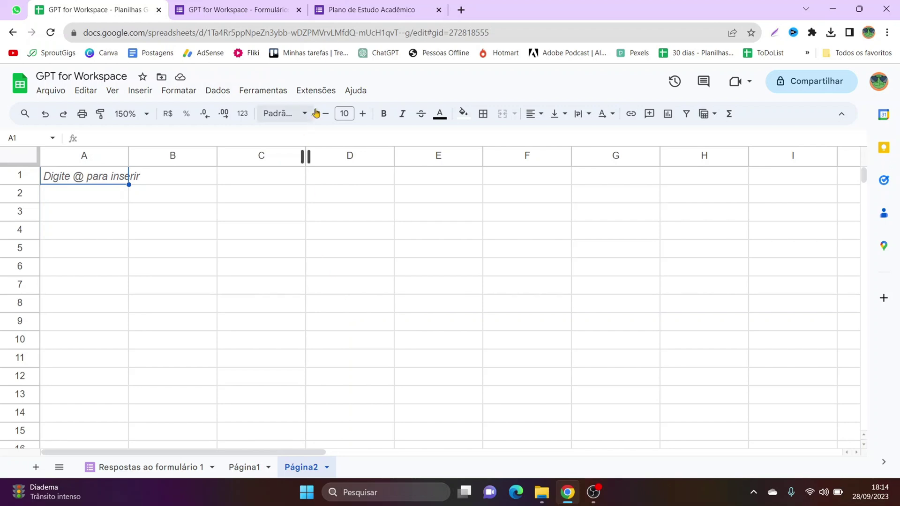
{"action": "left_click", "coordinate": [317, 90]}
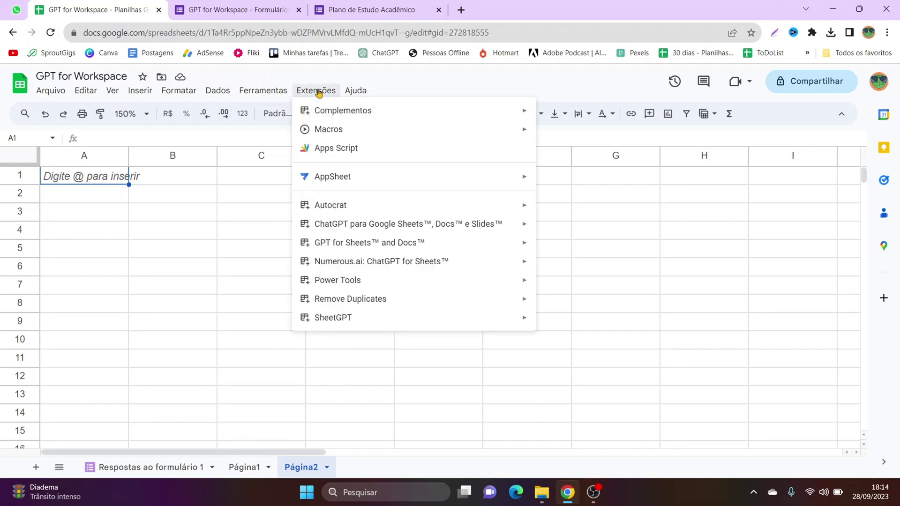
{"action": "mouse_move", "coordinate": [344, 111]}
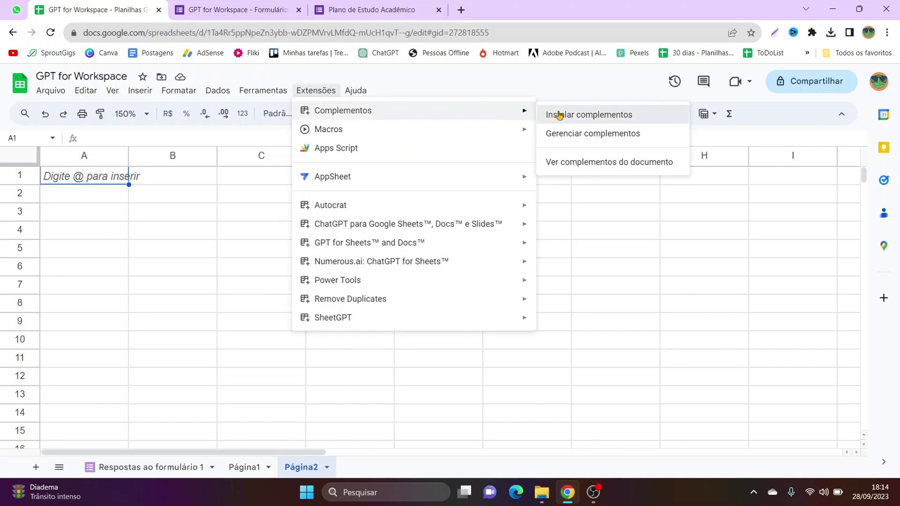
{"action": "left_click", "coordinate": [557, 115]}
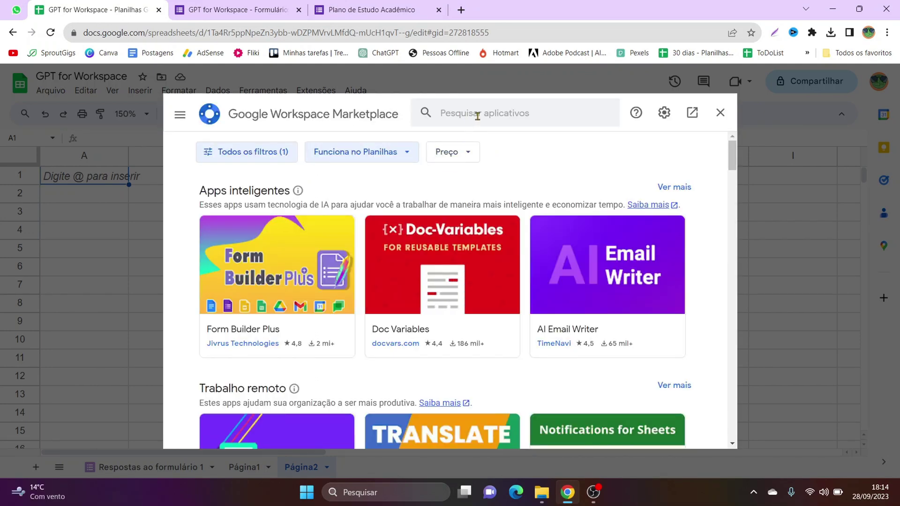
Search the Marketplace for 'GPT for Workspace'
{"action": "left_click", "coordinate": [478, 116]}
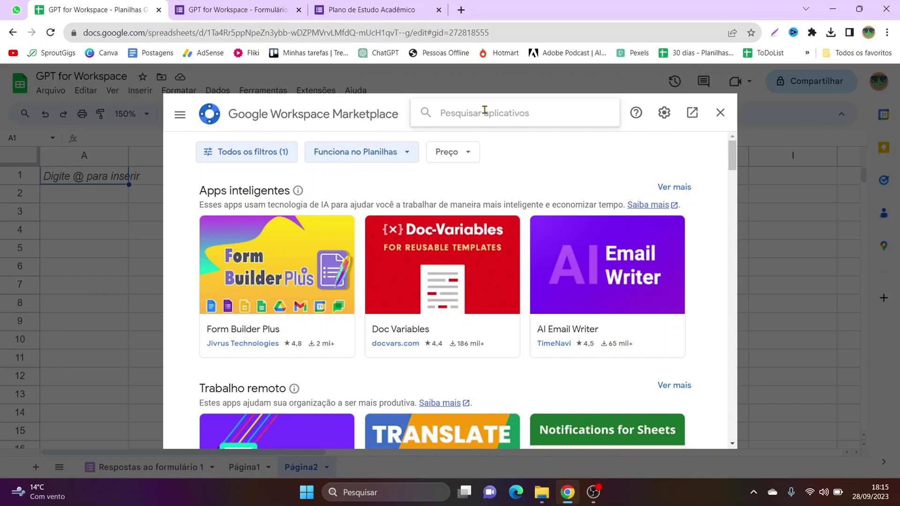
{"action": "type", "text": "GPT f"}
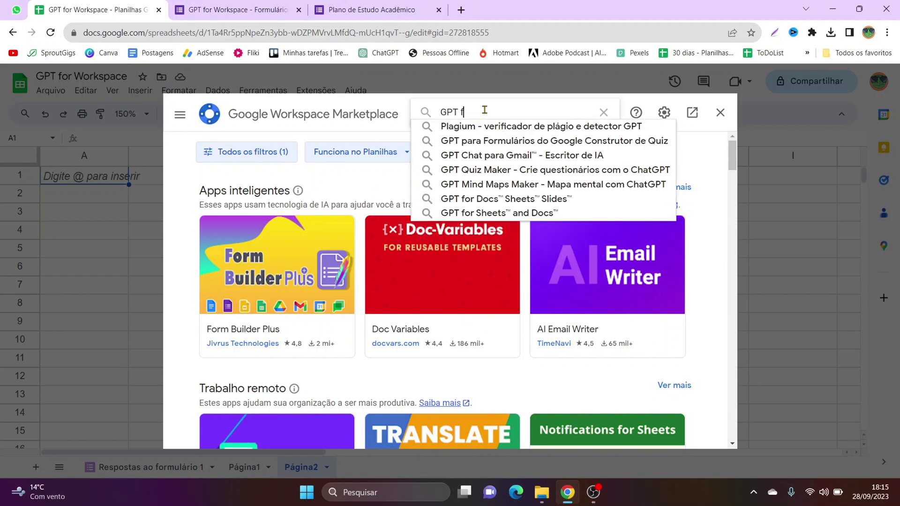
{"action": "type", "text": "opr"}
{"action": "key", "text": "BackSpace"}
{"action": "key", "text": "BackSpace"}
{"action": "type", "text": "r"}
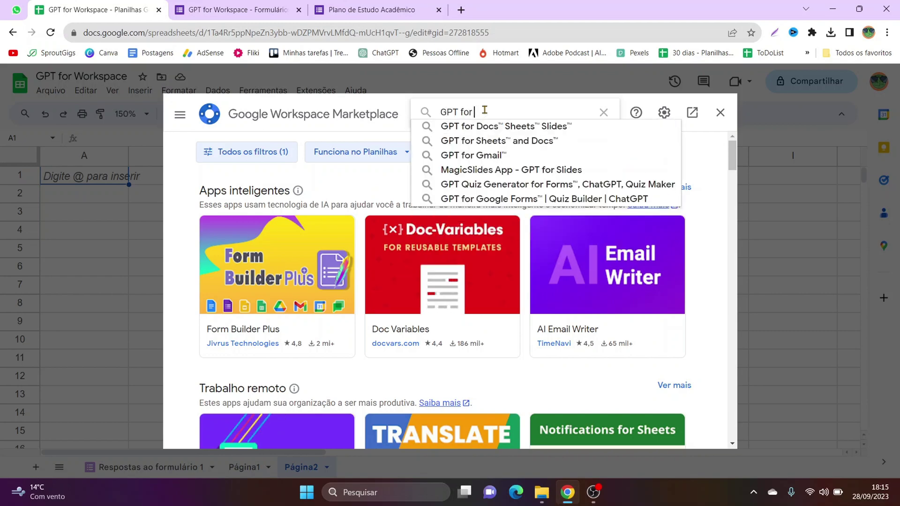
{"action": "type", "text": " Works"}
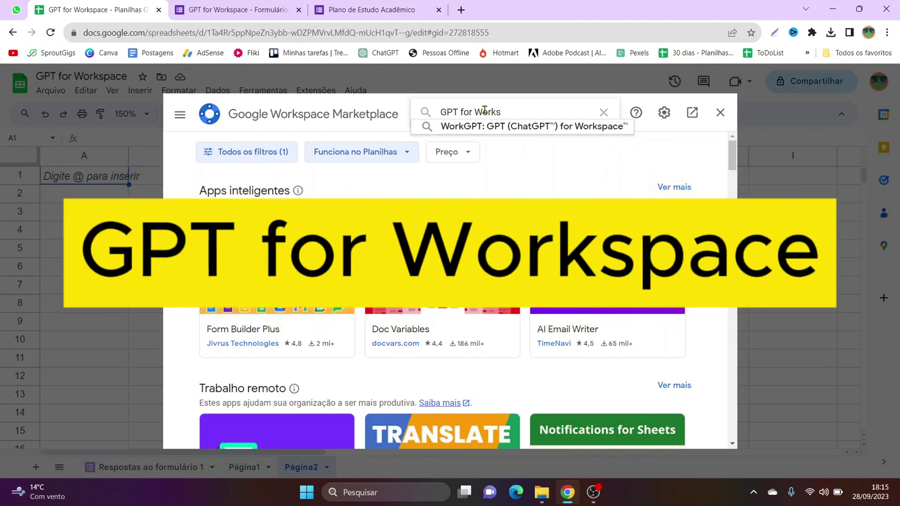
{"action": "type", "text": "pace"}
{"action": "key", "text": "Return"}
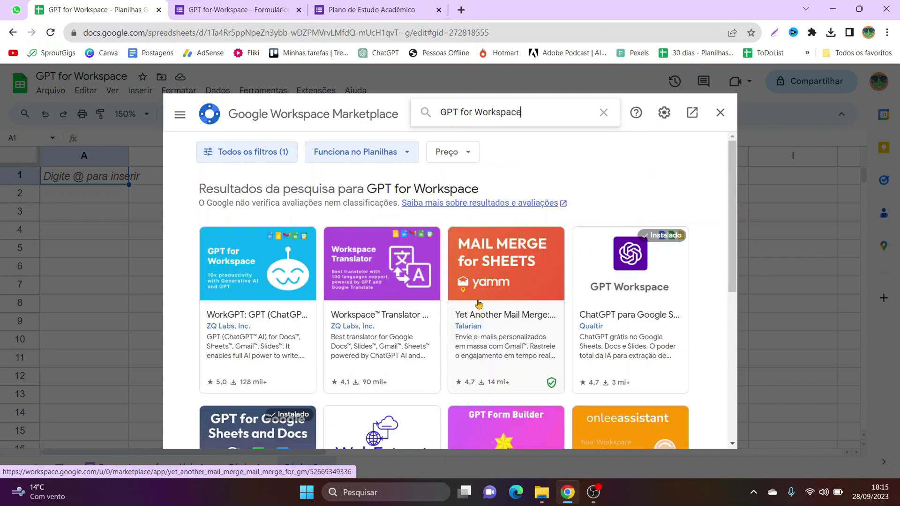
Browse the results and open the installed ChatGPT para Google Sheets add-on's details page
{"action": "scroll", "coordinate": [478, 310], "scroll_direction": "down", "scroll_amount": 1}
{"action": "scroll", "coordinate": [476, 301], "scroll_direction": "up", "scroll_amount": 1}
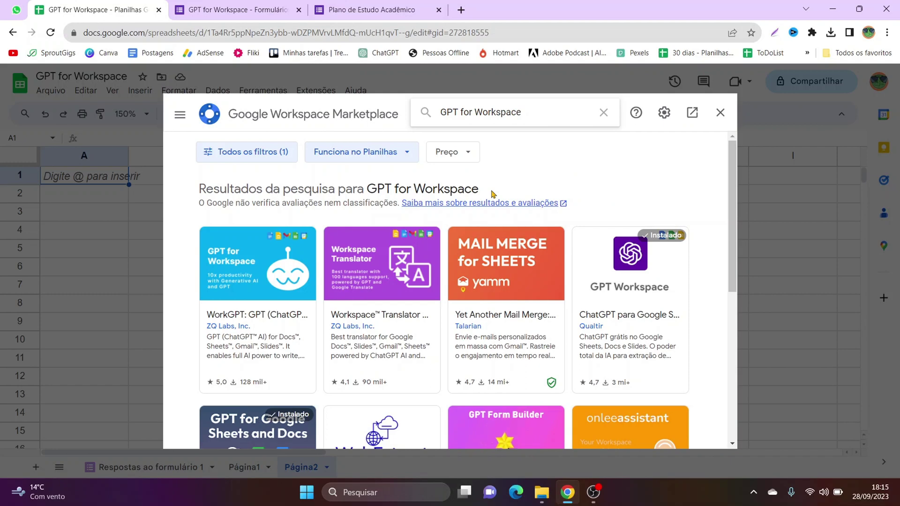
{"action": "scroll", "coordinate": [492, 193], "scroll_direction": "down", "scroll_amount": 1}
{"action": "scroll", "coordinate": [493, 194], "scroll_direction": "down", "scroll_amount": 1}
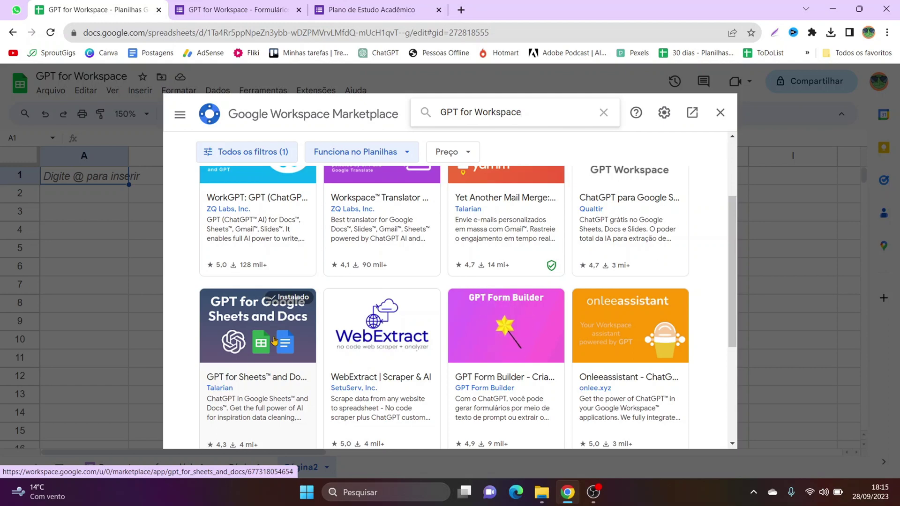
{"action": "scroll", "coordinate": [342, 298], "scroll_direction": "up", "scroll_amount": 1}
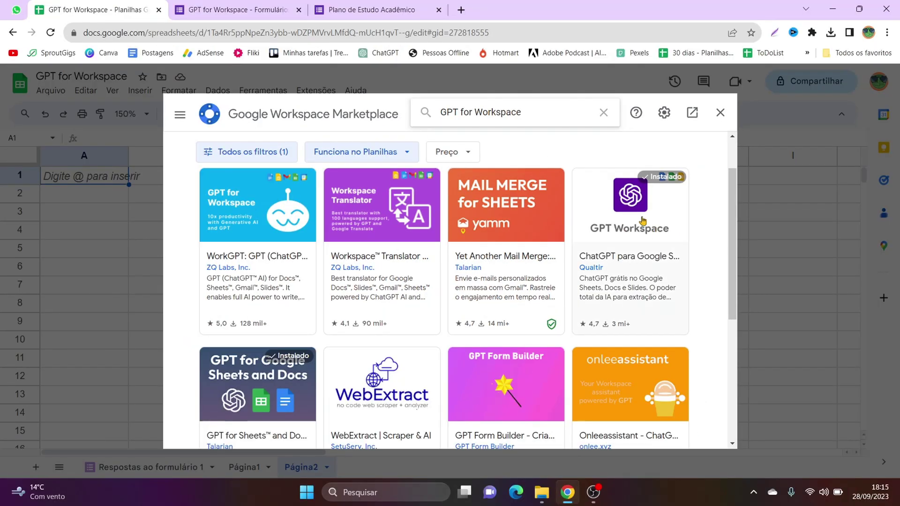
{"action": "left_click", "coordinate": [644, 220]}
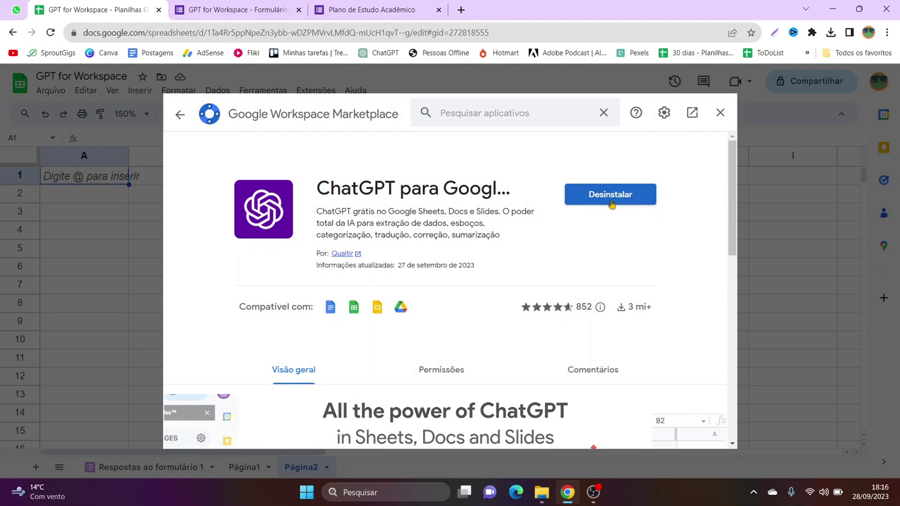
Close the Marketplace and start the ChatGPT para Google Sheets, Docs e Slides sidebar
{"action": "left_click", "coordinate": [721, 112]}
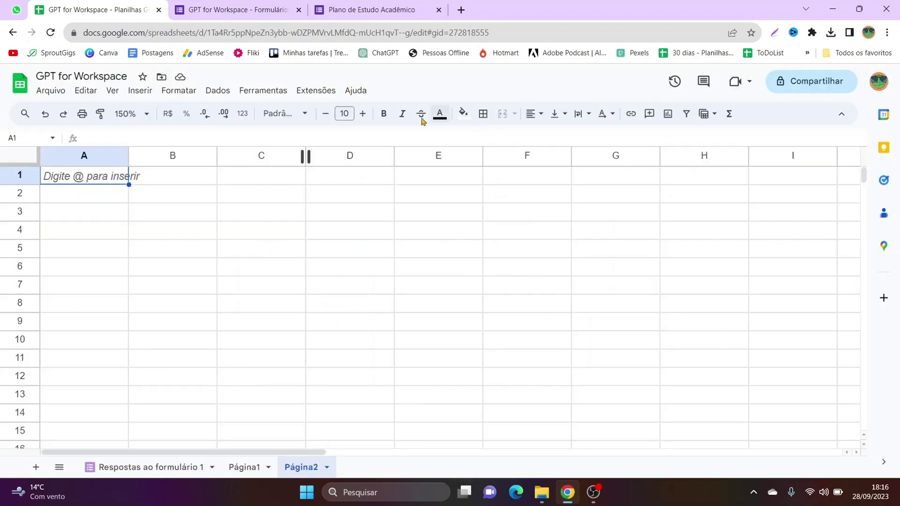
{"action": "left_click", "coordinate": [318, 96]}
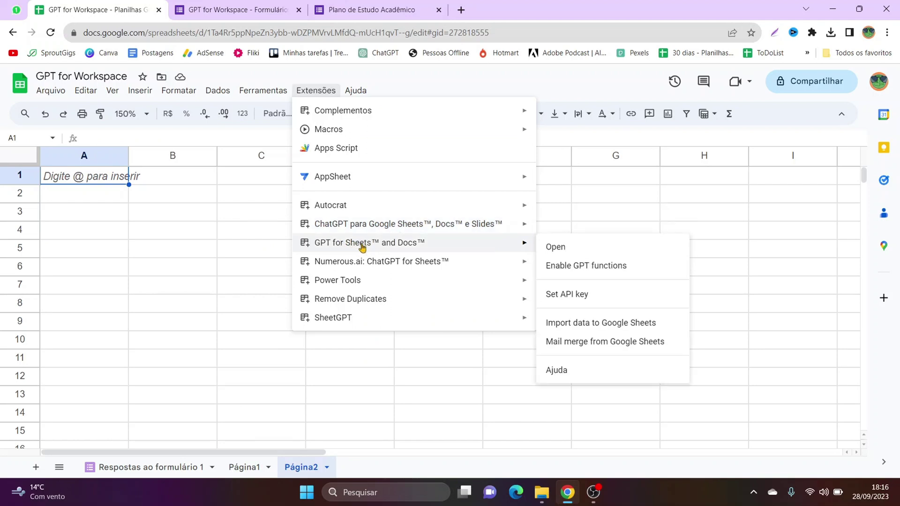
{"action": "mouse_move", "coordinate": [408, 224]}
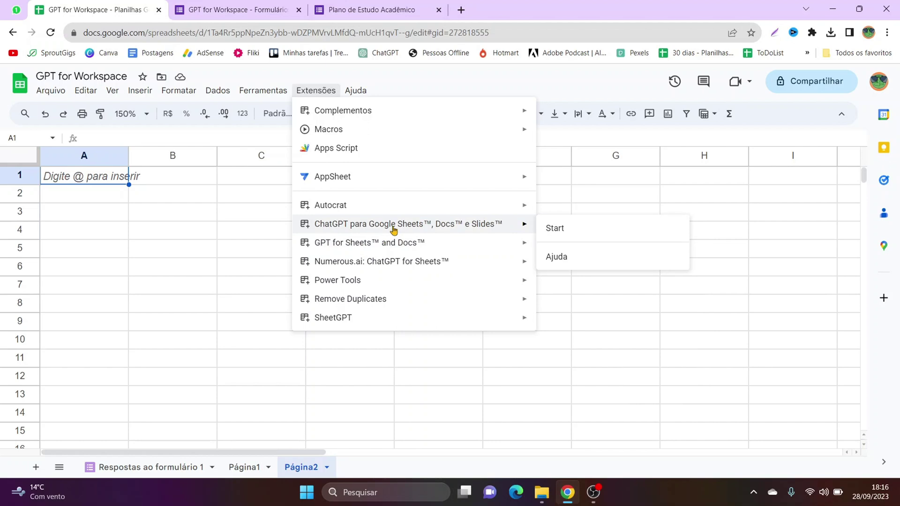
{"action": "left_click", "coordinate": [551, 228]}
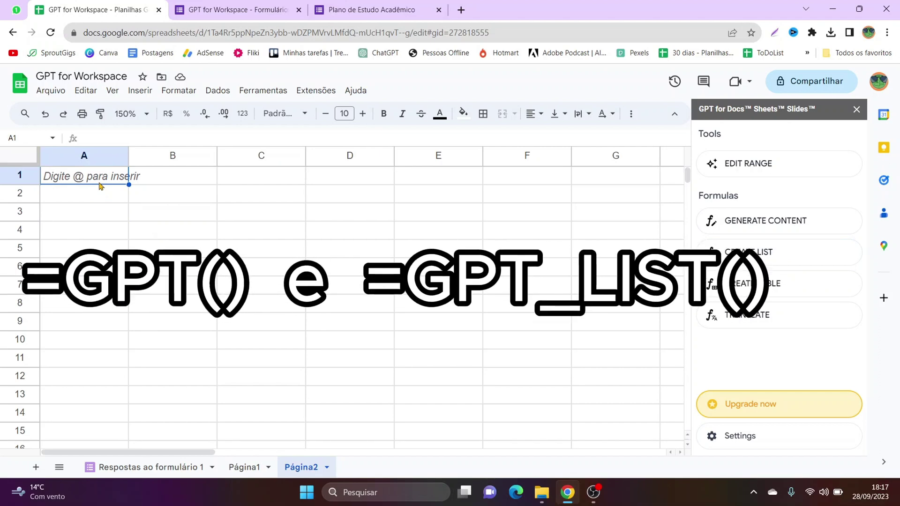
Enter =gpt("Liste os 10 países mais populosos do mundo") in cell A1
{"action": "type", "text": "="}
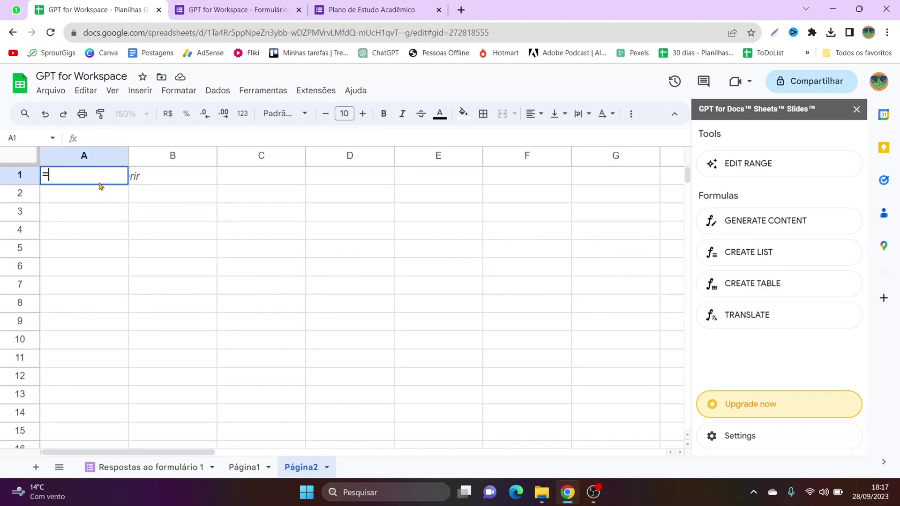
{"action": "type", "text": "gpt"}
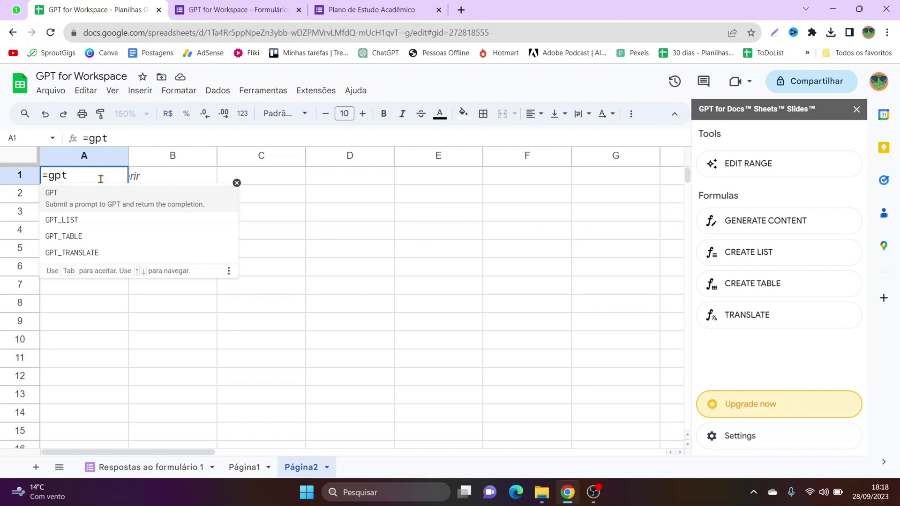
{"action": "type", "text": "("}
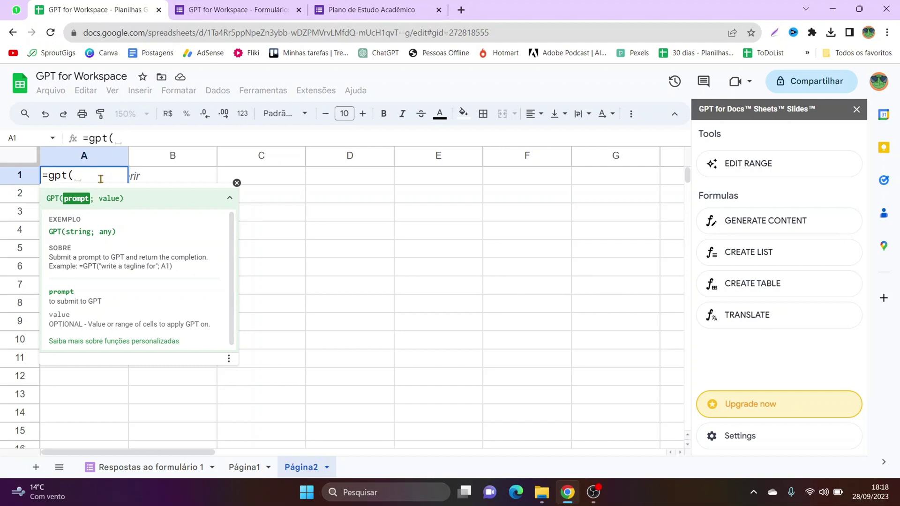
{"action": "type", "text": "\""}
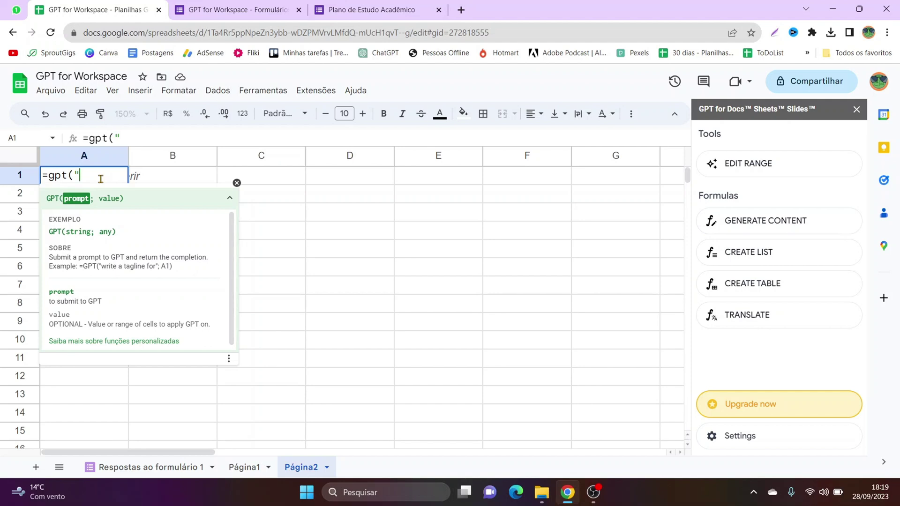
{"action": "type", "text": "Lis"}
{"action": "type", "text": "te"}
{"action": "type", "text": " os 10 pa"}
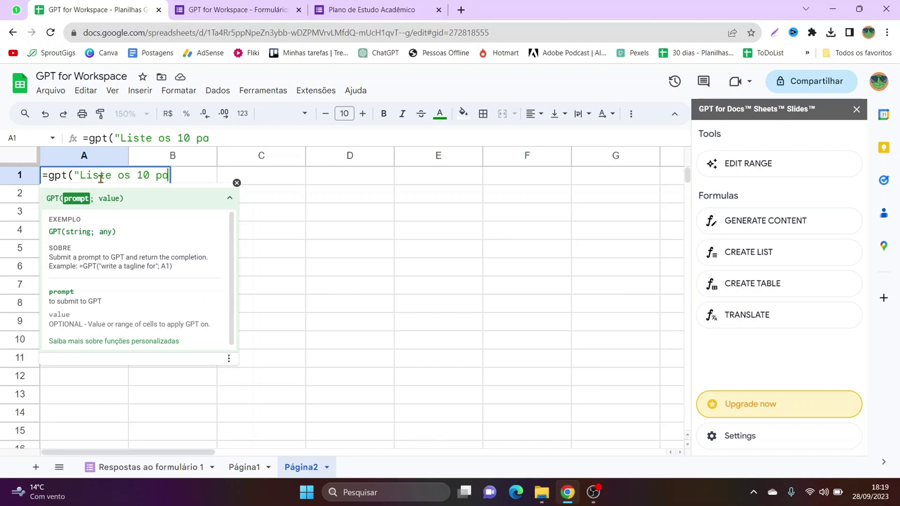
{"action": "type", "text": "íses mais "}
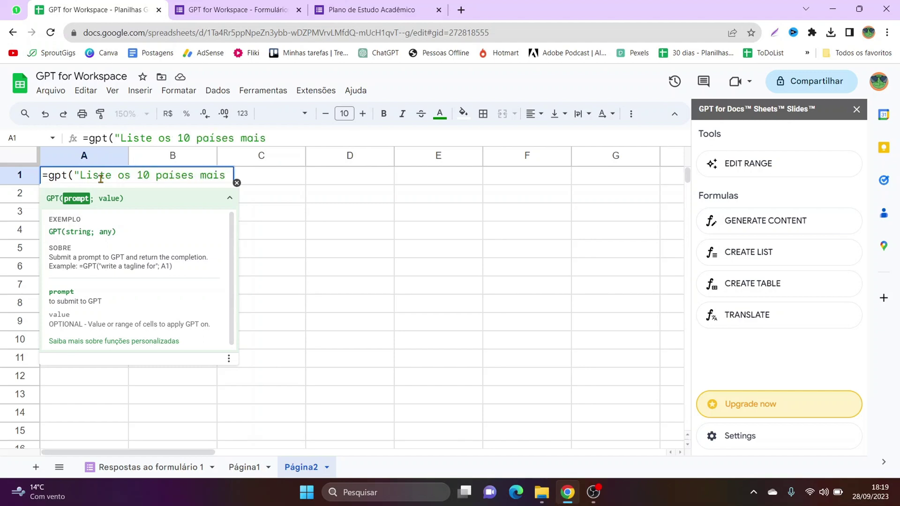
{"action": "type", "text": "populosos"}
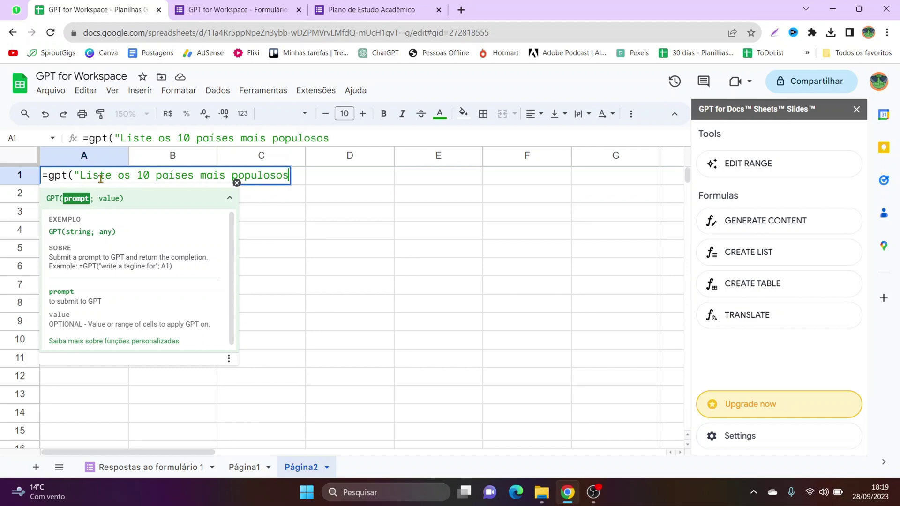
{"action": "type", "text": " do mundo\""}
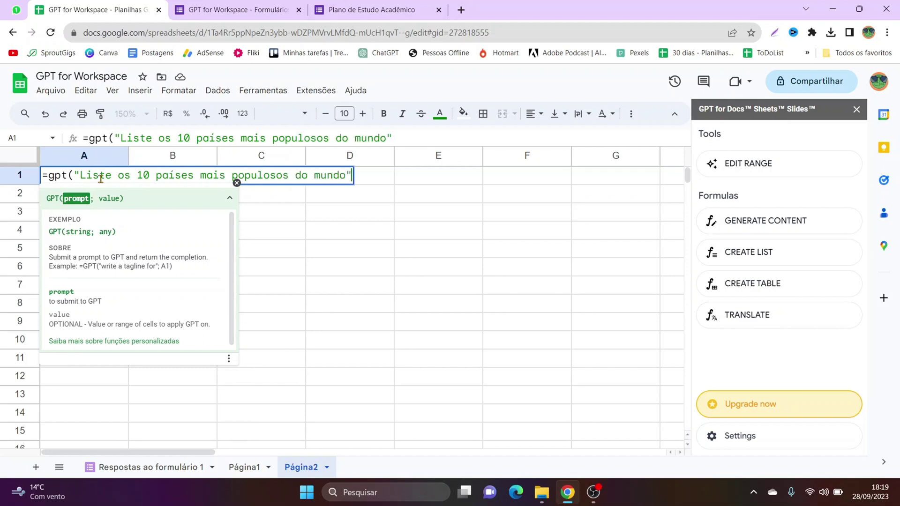
{"action": "type", "text": ")"}
{"action": "key", "text": "Return"}
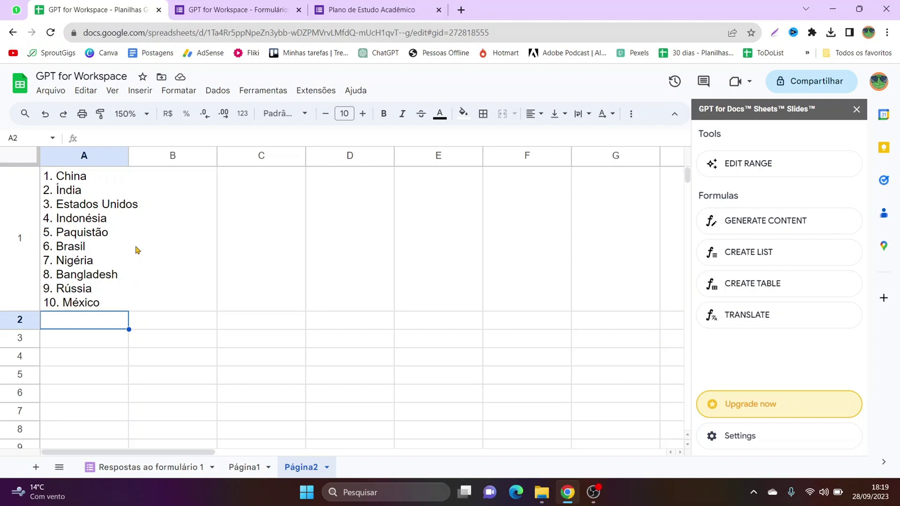
Replace A1 with =GPT_LIST("Liste os 10 paises mais populosos do mundo")
{"action": "left_click", "coordinate": [137, 250]}
{"action": "key", "text": "Left"}
{"action": "key", "text": "Delete"}
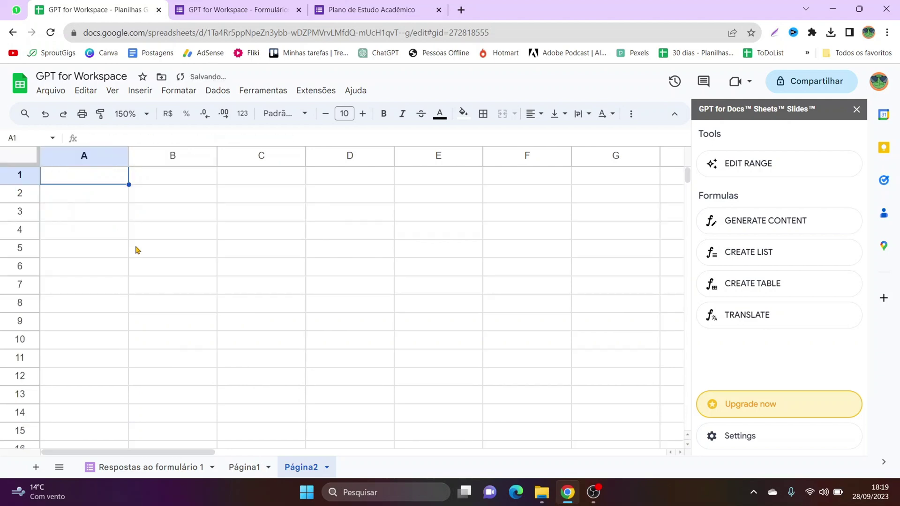
{"action": "type", "text": "=gpt"}
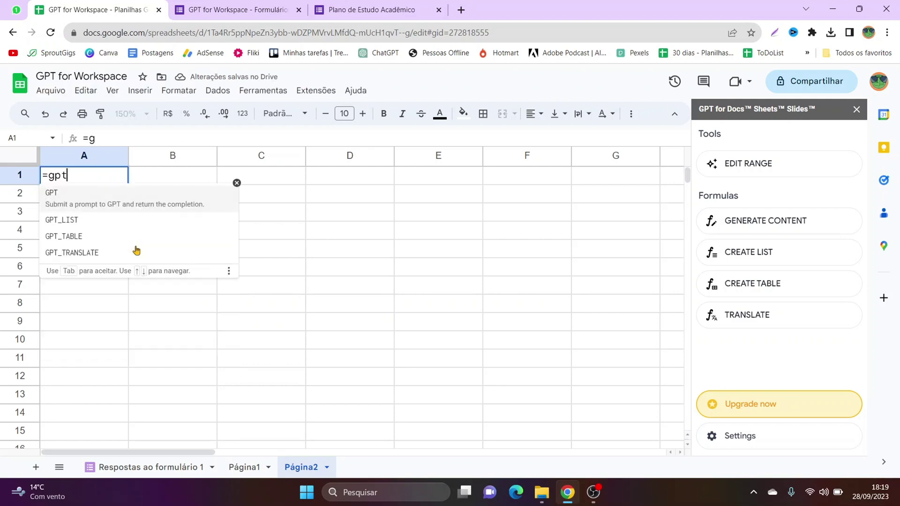
{"action": "left_click", "coordinate": [89, 213]}
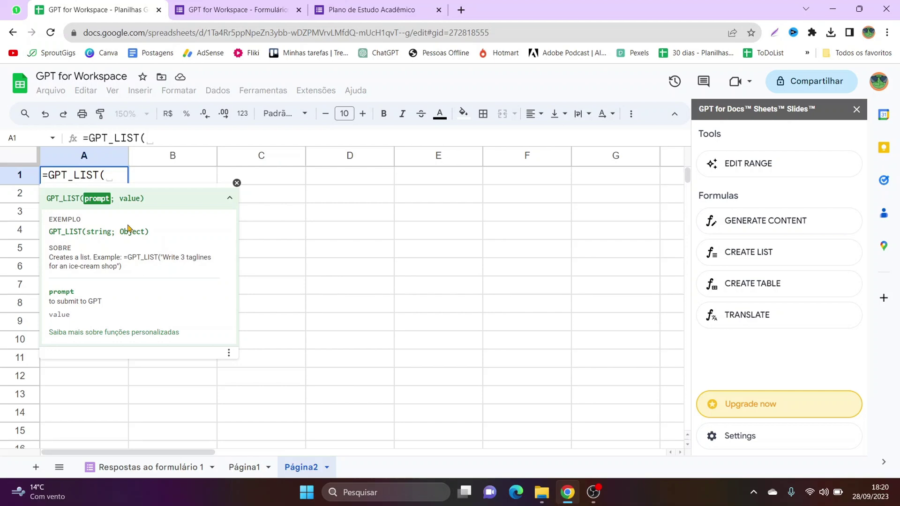
{"action": "type", "text": "\""}
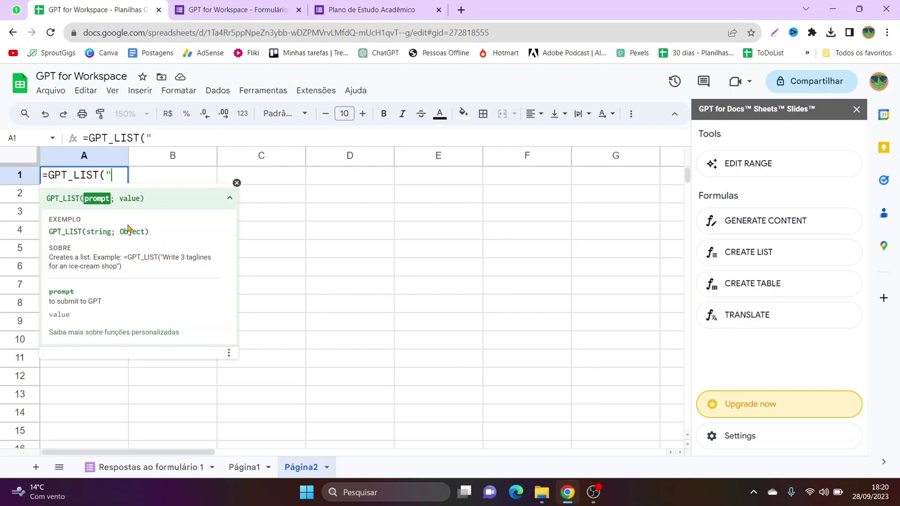
{"action": "type", "text": "Liste os 10 "}
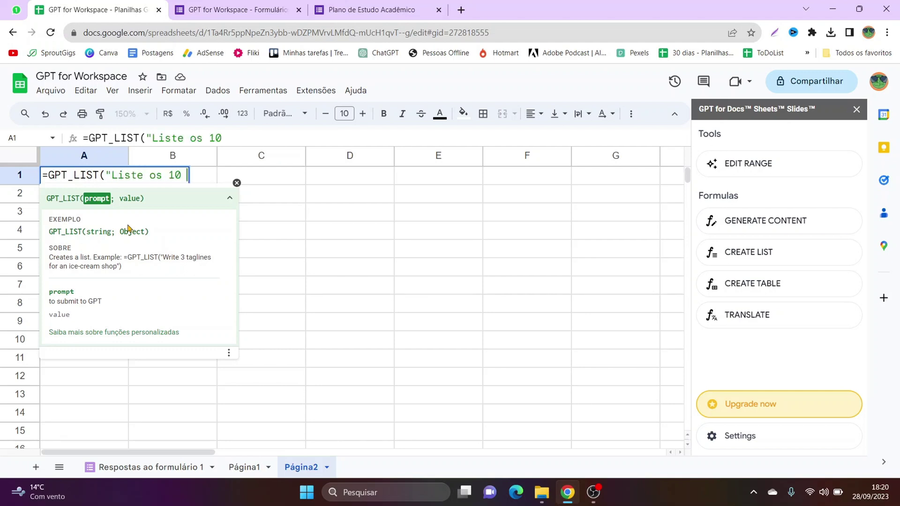
{"action": "type", "text": "paises mais p"}
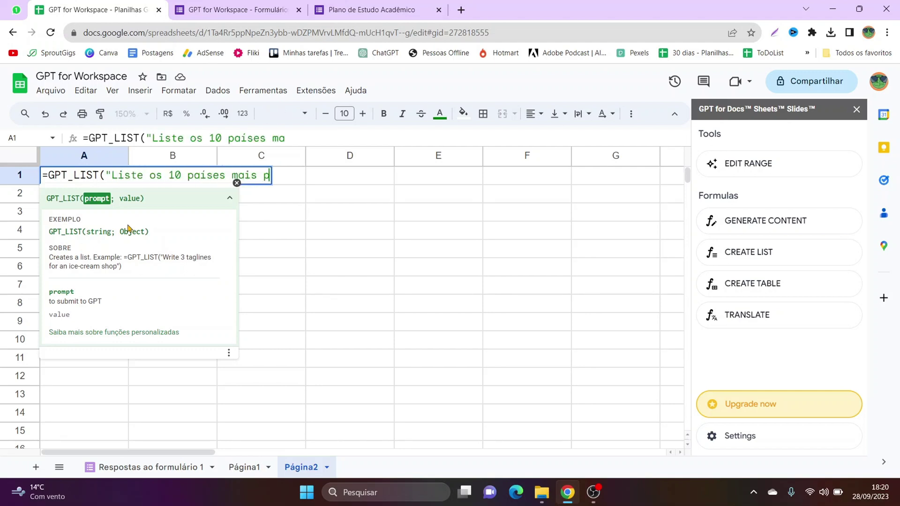
{"action": "type", "text": "opulosos "}
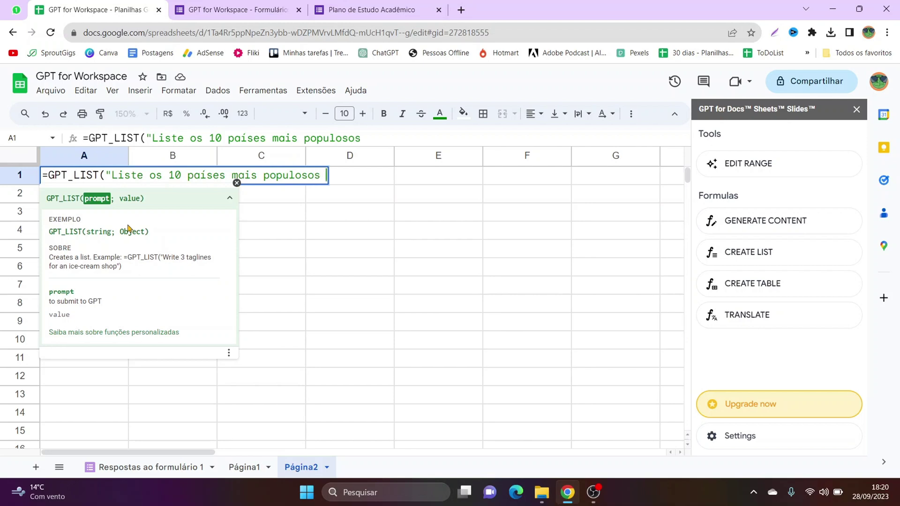
{"action": "type", "text": "do mundo\""}
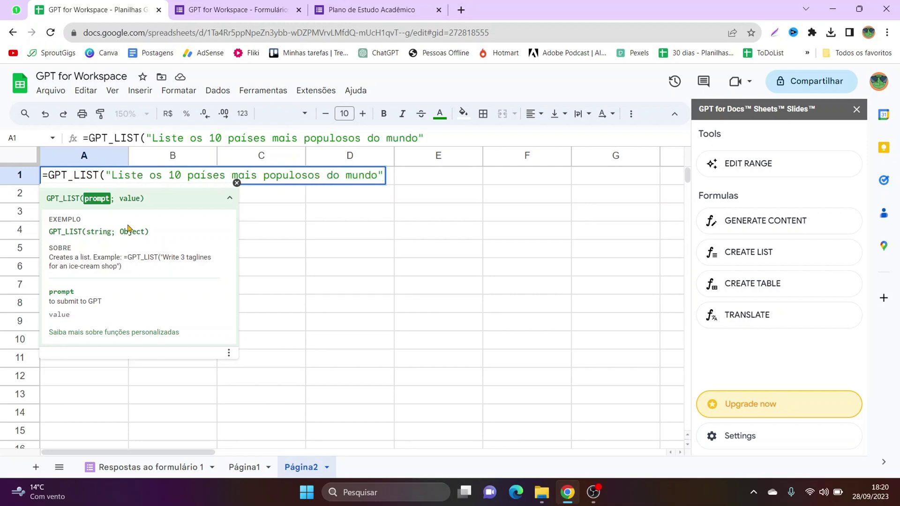
{"action": "type", "text": ")"}
{"action": "key", "text": "Return"}
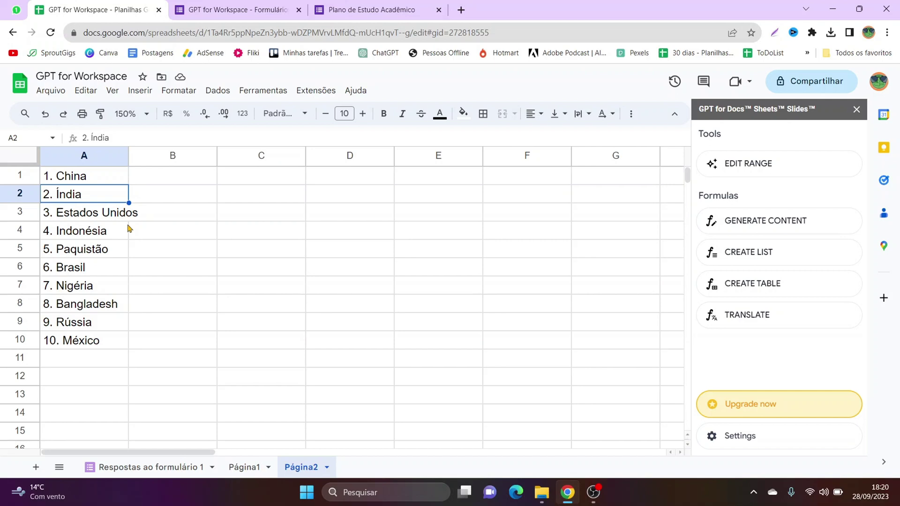
Review the GPT_LIST formula in A1 and the ten spilled country entries
{"action": "left_click", "coordinate": [92, 357]}
{"action": "left_click", "coordinate": [83, 214]}
{"action": "left_click", "coordinate": [87, 195]}
{"action": "left_click", "coordinate": [91, 181]}
{"action": "left_click", "coordinate": [91, 197]}
{"action": "left_click", "coordinate": [103, 212]}
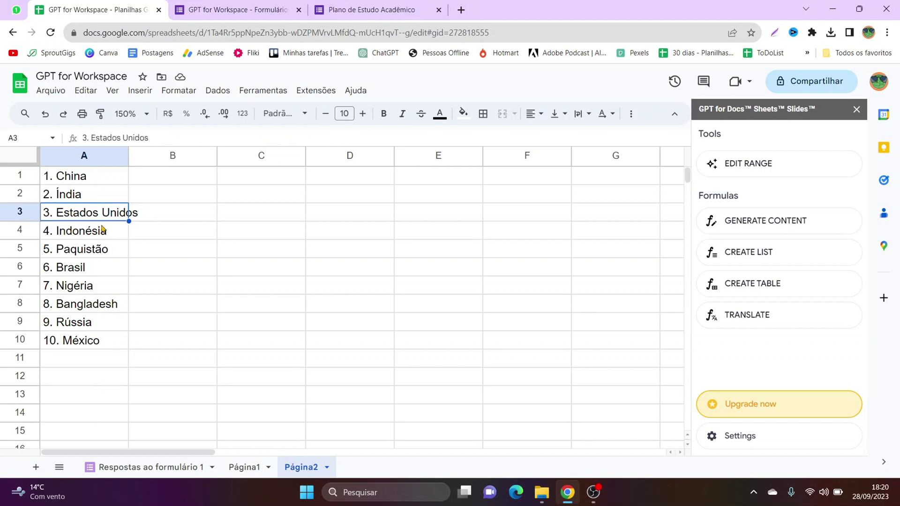
{"action": "left_click", "coordinate": [106, 231]}
{"action": "left_click", "coordinate": [104, 255]}
{"action": "left_click", "coordinate": [95, 201]}
{"action": "left_click", "coordinate": [90, 179]}
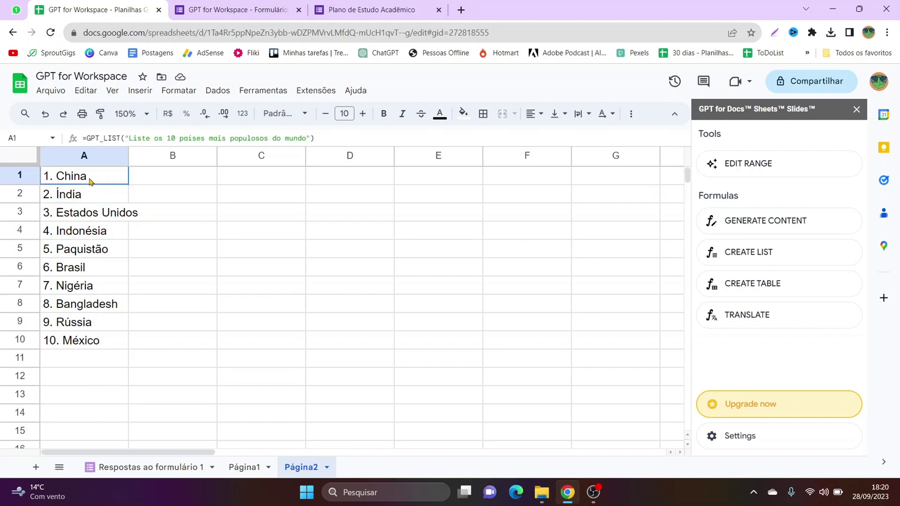
{"action": "left_click", "coordinate": [174, 183]}
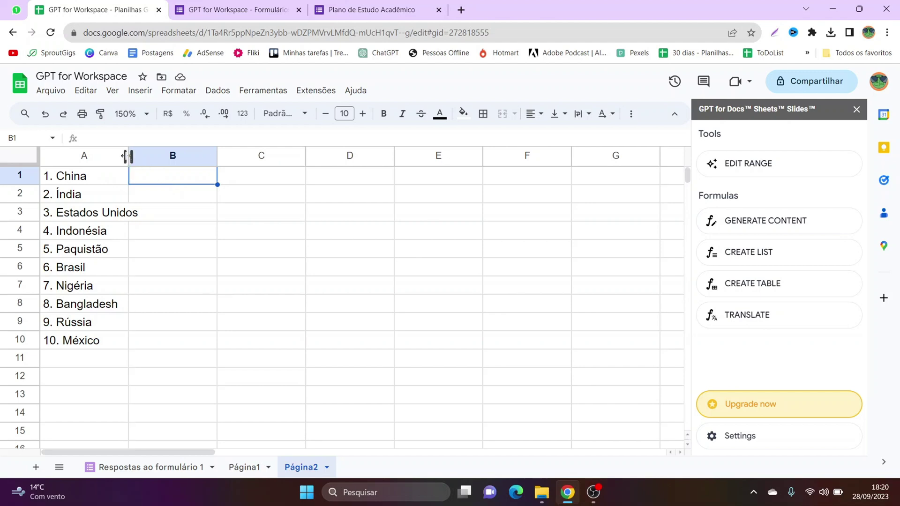
Widen column A and enter =GPT("Me diga a capital do país"&A1) in B1
{"action": "left_click_drag", "start_coordinate": [127, 156], "coordinate": [140, 156]}
{"action": "type", "text": "=gpt"}
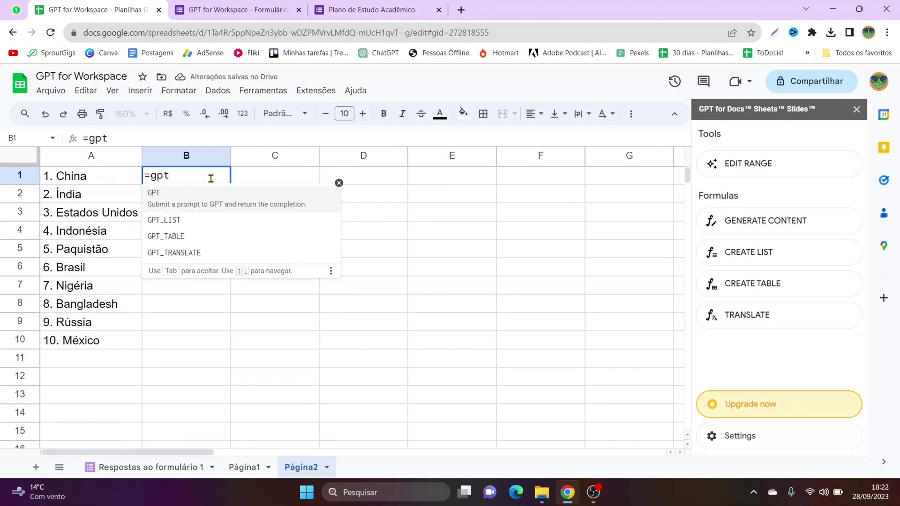
{"action": "key", "text": "Tab"}
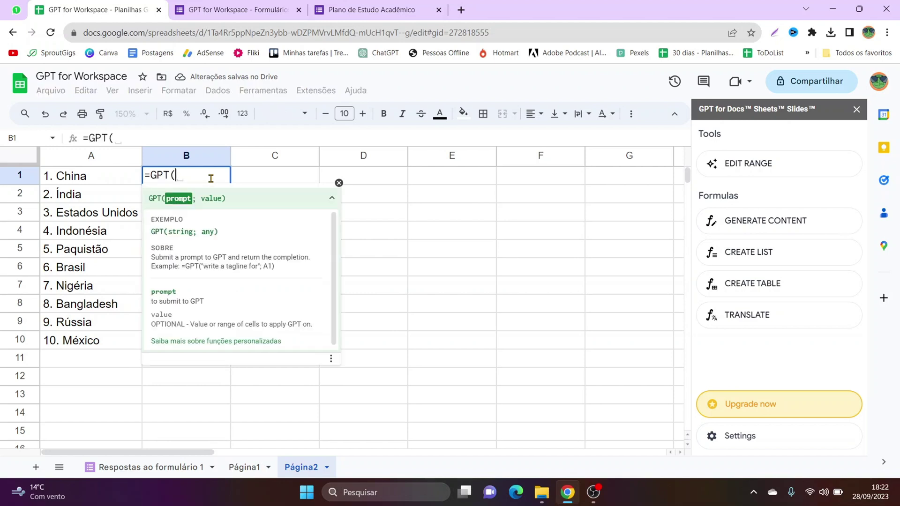
{"action": "type", "text": "\""}
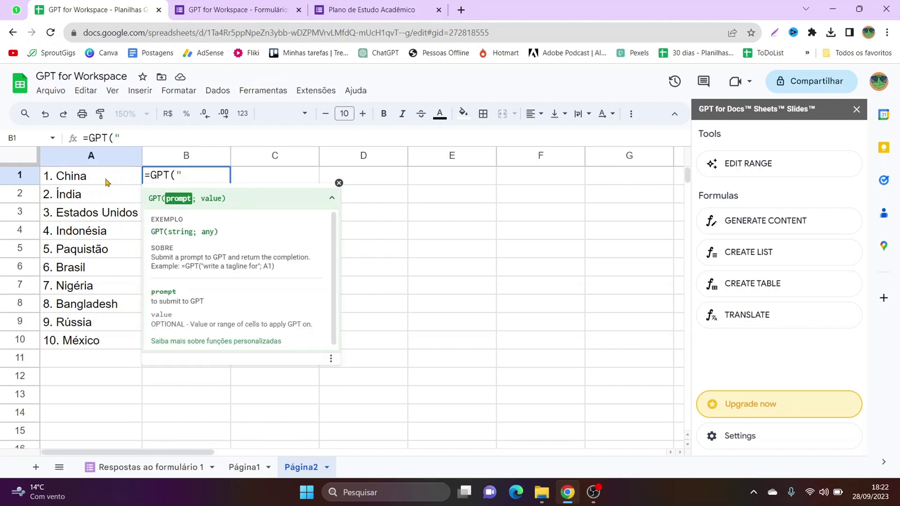
{"action": "type", "text": "M"}
{"action": "type", "text": "e diga a cap"}
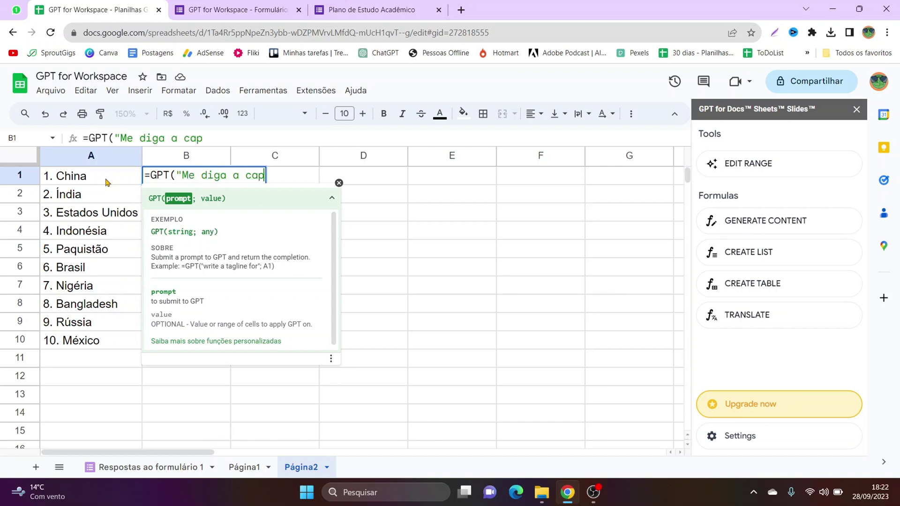
{"action": "type", "text": "ital do "}
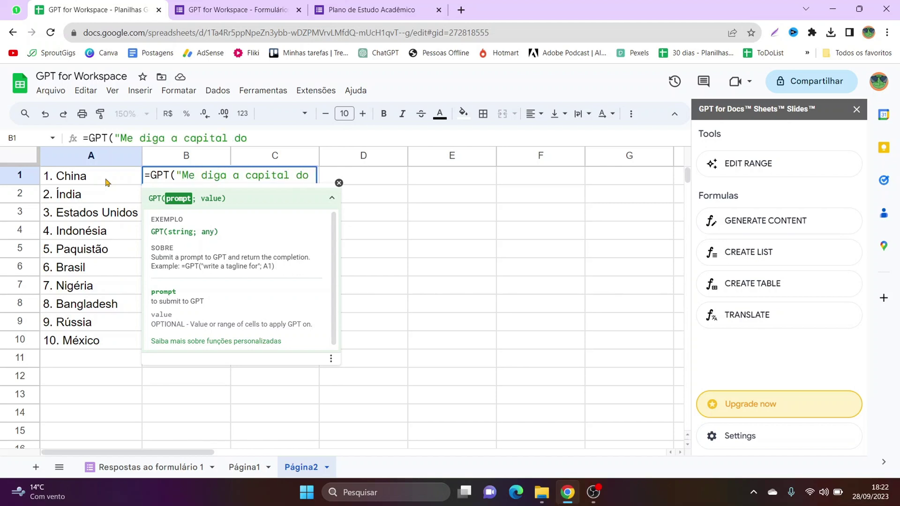
{"action": "type", "text": "país\""}
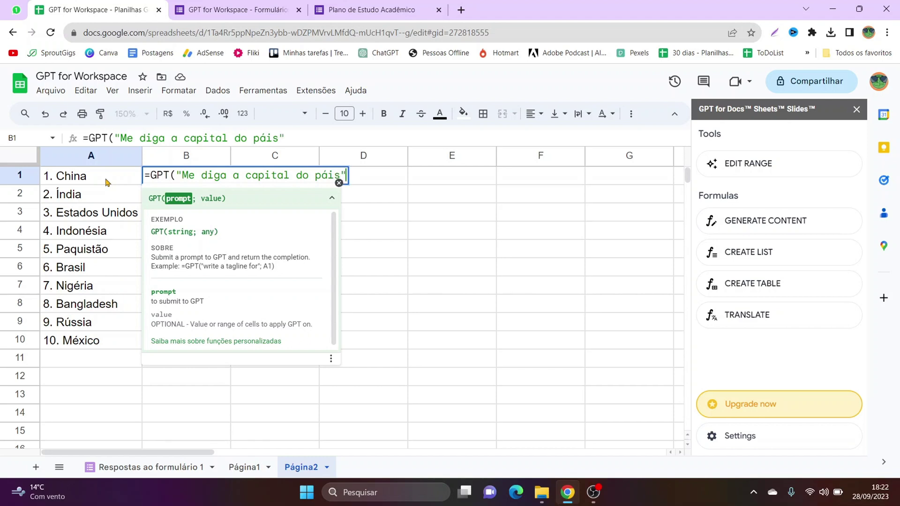
{"action": "type", "text": "&"}
{"action": "left_click", "coordinate": [107, 182]}
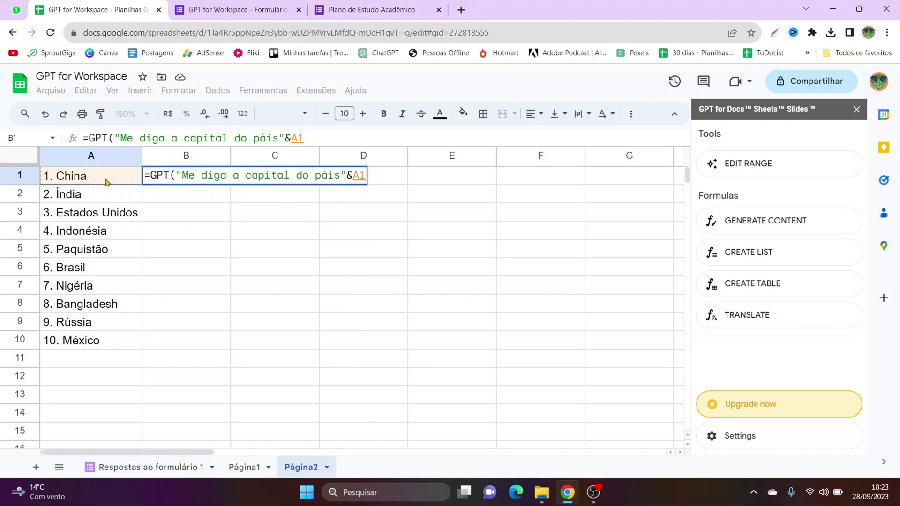
{"action": "type", "text": ")"}
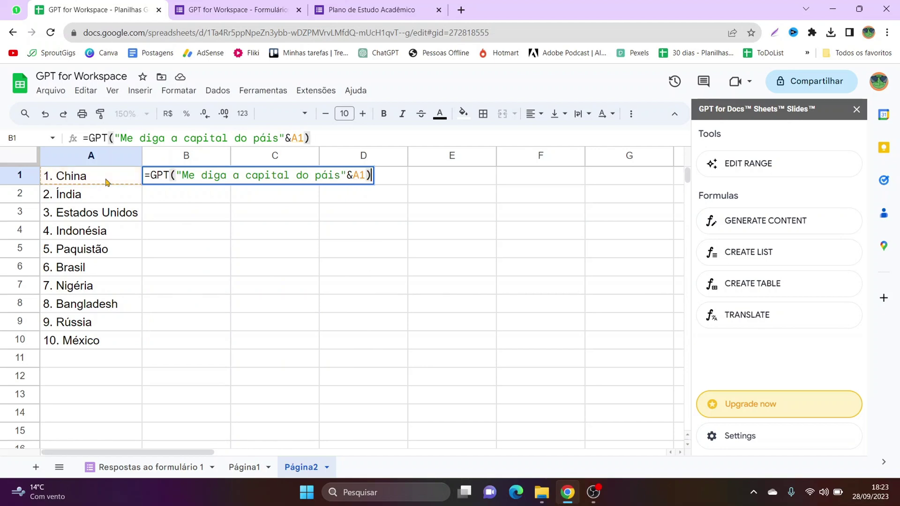
{"action": "key", "text": "Return"}
{"action": "key", "text": "Up"}
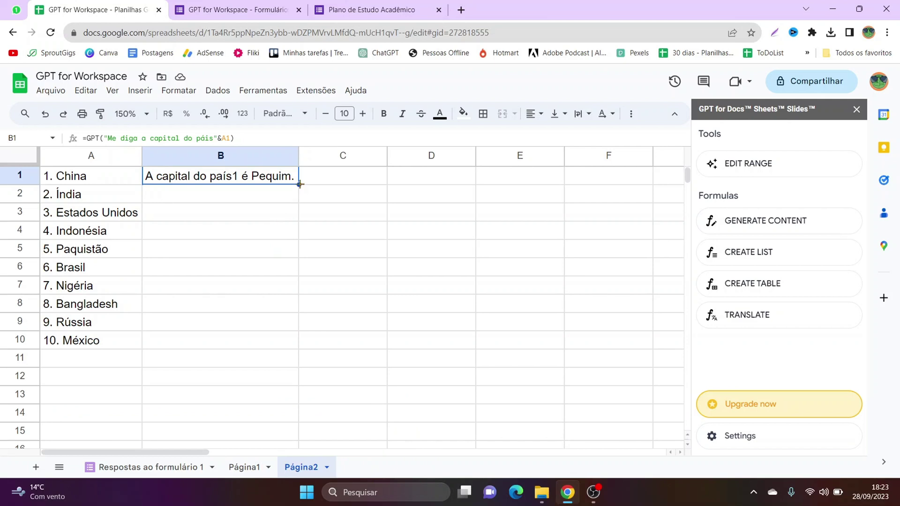
Fill the capital formula down to B10 and fit column B to the answers
{"action": "left_click_drag", "start_coordinate": [300, 185], "coordinate": [297, 349]}
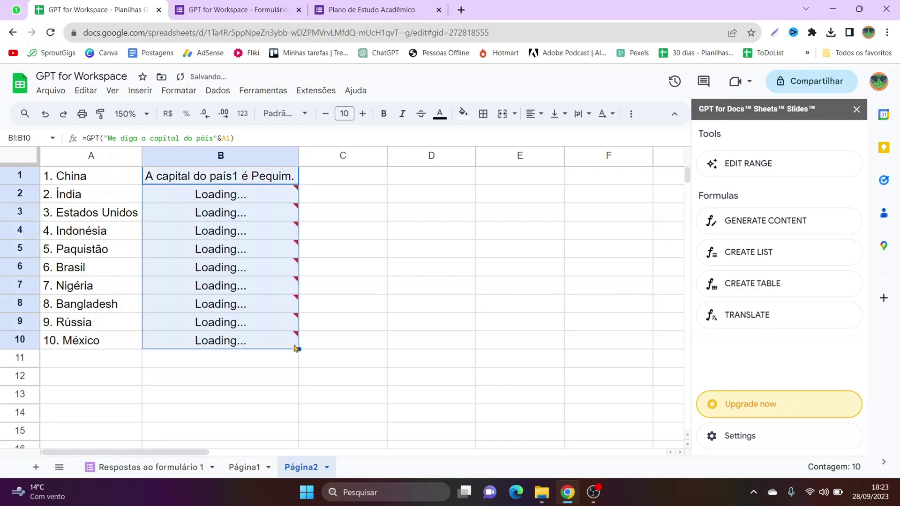
{"action": "left_click", "coordinate": [431, 230]}
{"action": "double_click", "coordinate": [299, 156]}
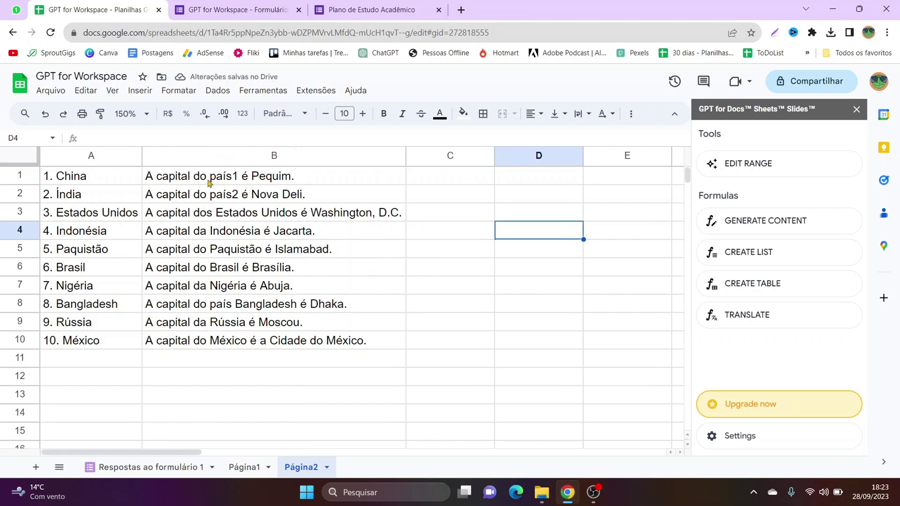
{"action": "mouse_move", "coordinate": [209, 178]}
{"action": "left_mouse_down"}
{"action": "mouse_move", "coordinate": [230, 334]}
{"action": "mouse_move", "coordinate": [191, 185]}
{"action": "left_mouse_up"}
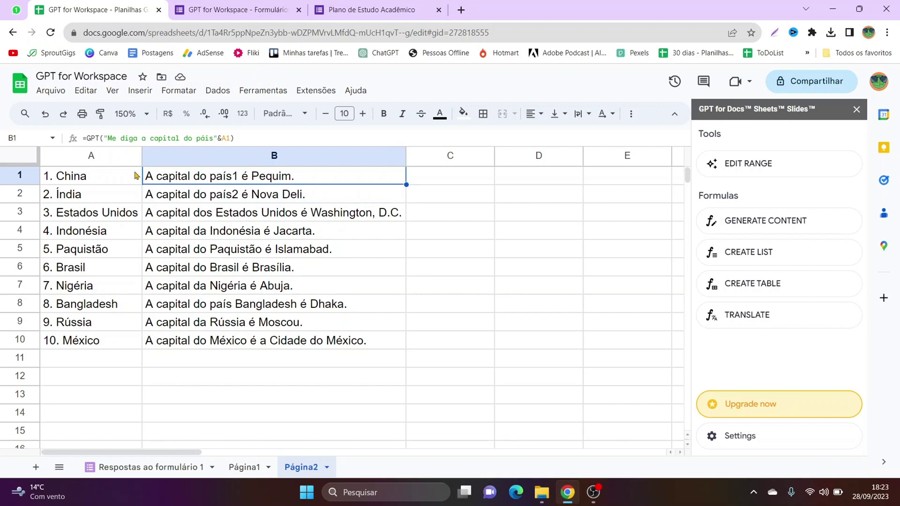
{"action": "left_click_drag", "start_coordinate": [134, 175], "coordinate": [147, 176]}
Delete the formulas in A1:B1 and the leftover loading cells in B1:B11
{"action": "key", "text": "Delete"}
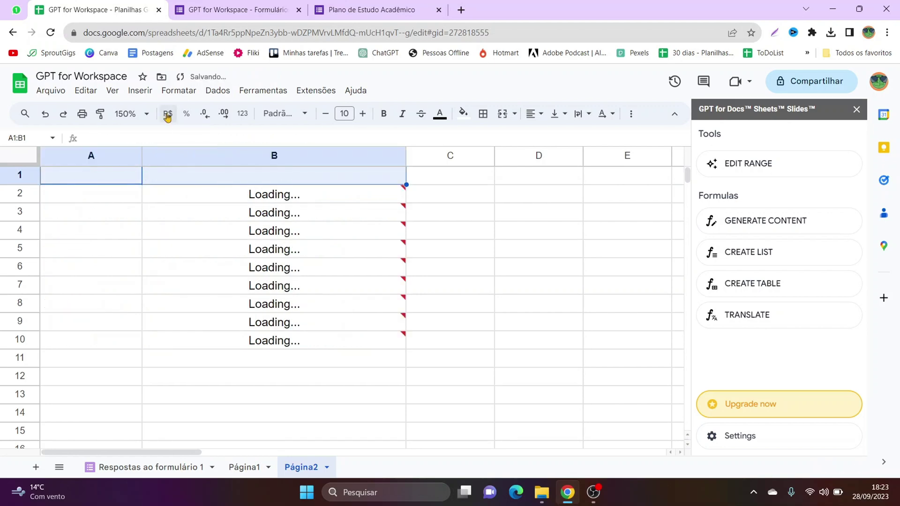
{"action": "left_click", "coordinate": [258, 180]}
{"action": "left_click_drag", "start_coordinate": [259, 180], "coordinate": [276, 358]}
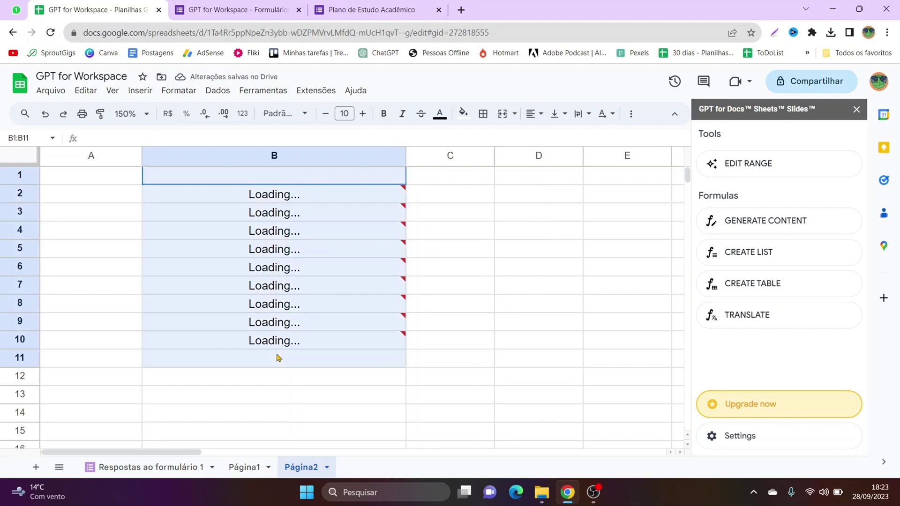
{"action": "key", "text": "Delete"}
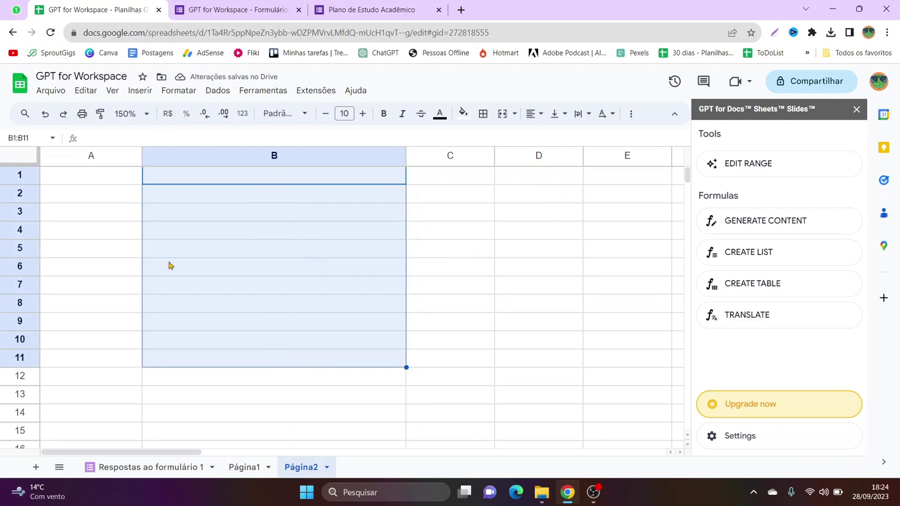
{"action": "left_click", "coordinate": [169, 264]}
{"action": "left_click", "coordinate": [108, 198]}
{"action": "left_click", "coordinate": [101, 180]}
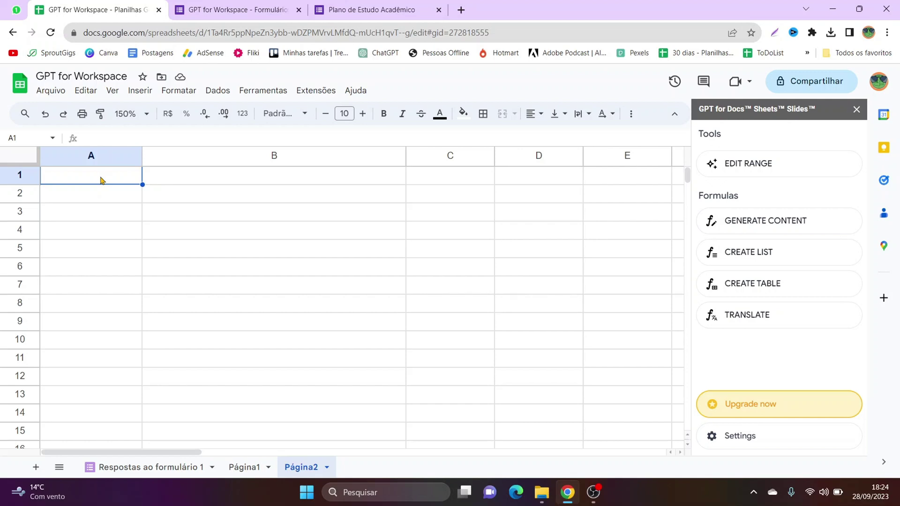
In A1, enter a 4-column GPT_TABLE prompt: top 10 food brands, monthly revenue, market value, founding year
{"action": "type", "text": "=gpt"}
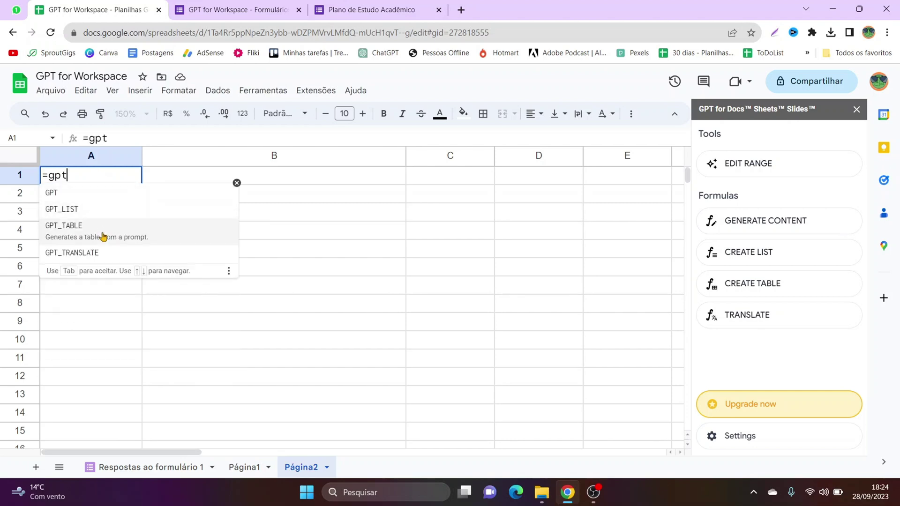
{"action": "left_click", "coordinate": [104, 234]}
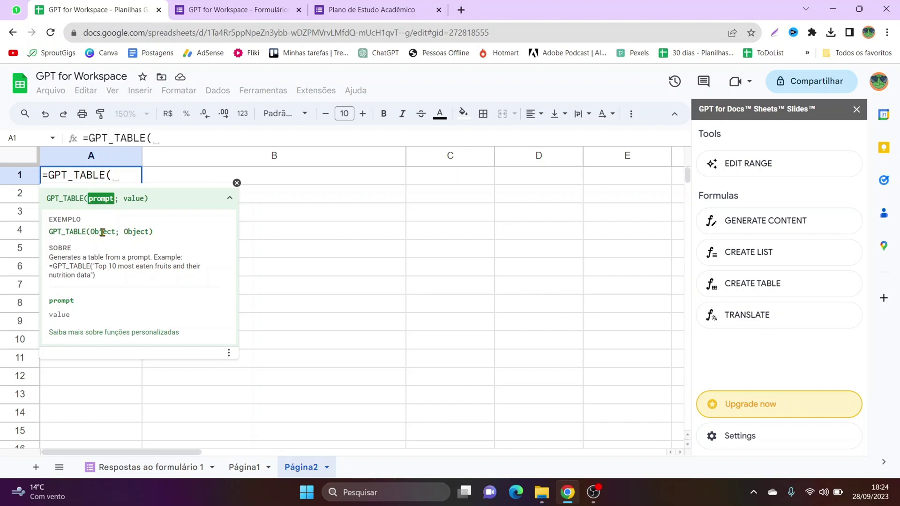
{"action": "type", "text": "\""}
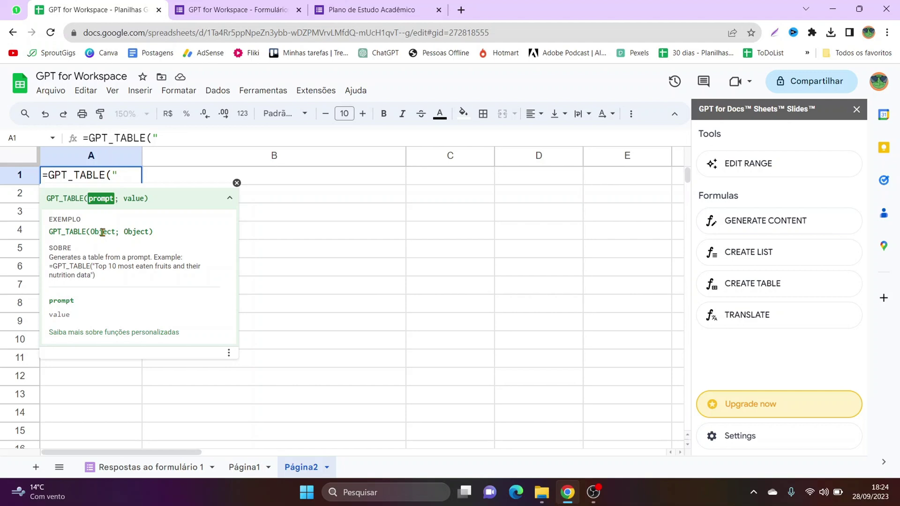
{"action": "type", "text": "4 c"}
{"action": "type", "text": "4 col"}
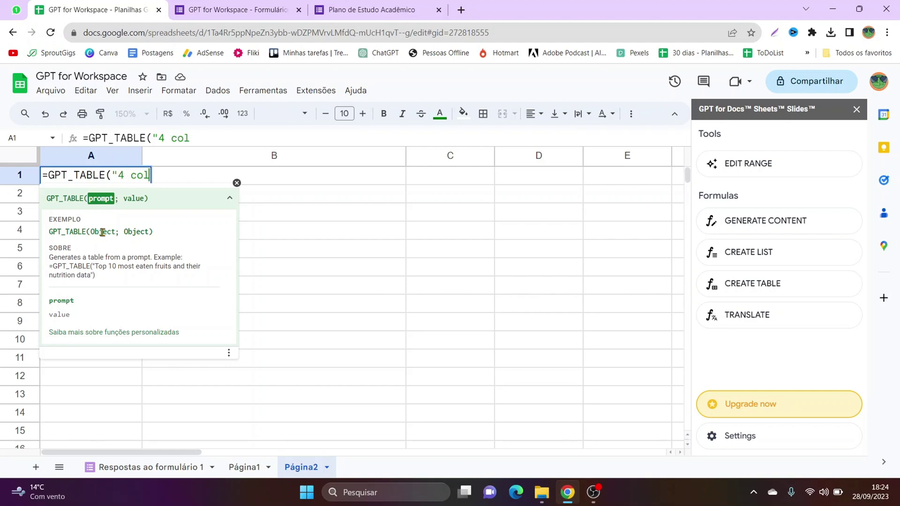
{"action": "type", "text": "unas, "}
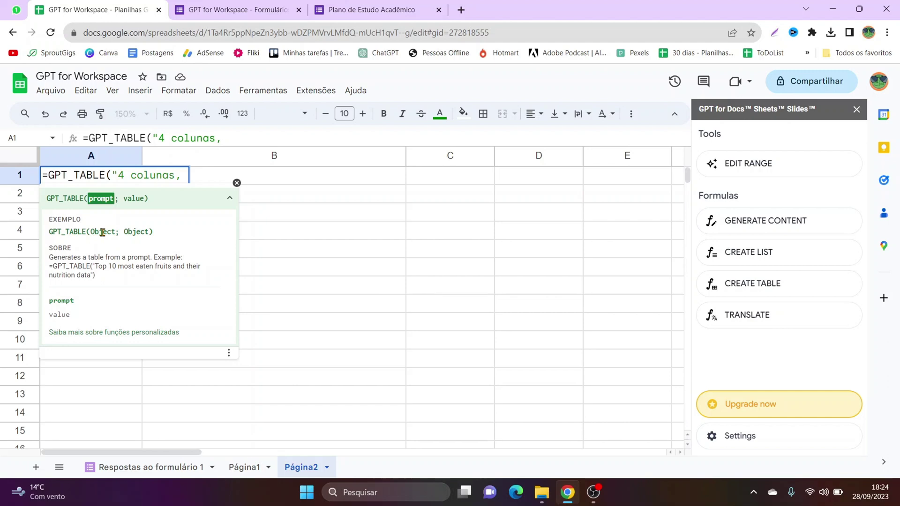
{"action": "type", "text": "as 10 maiores"}
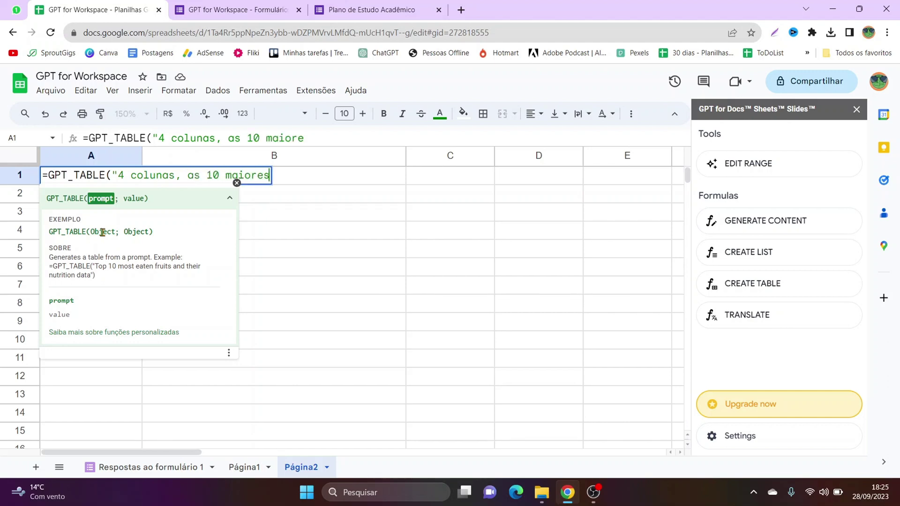
{"action": "type", "text": " marcar"}
{"action": "key", "text": "BackSpace"}
{"action": "type", "text": "s do"}
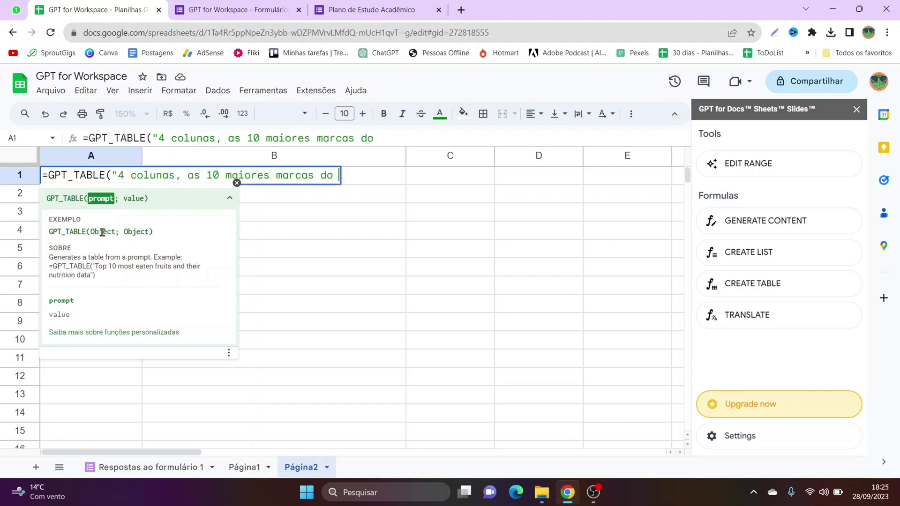
{"action": "type", "text": " ramo alimen"}
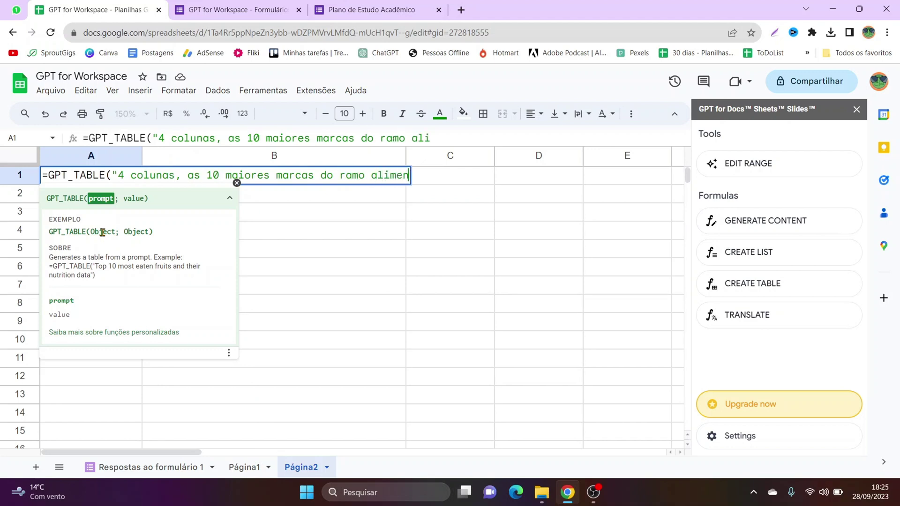
{"action": "type", "text": "tíci"}
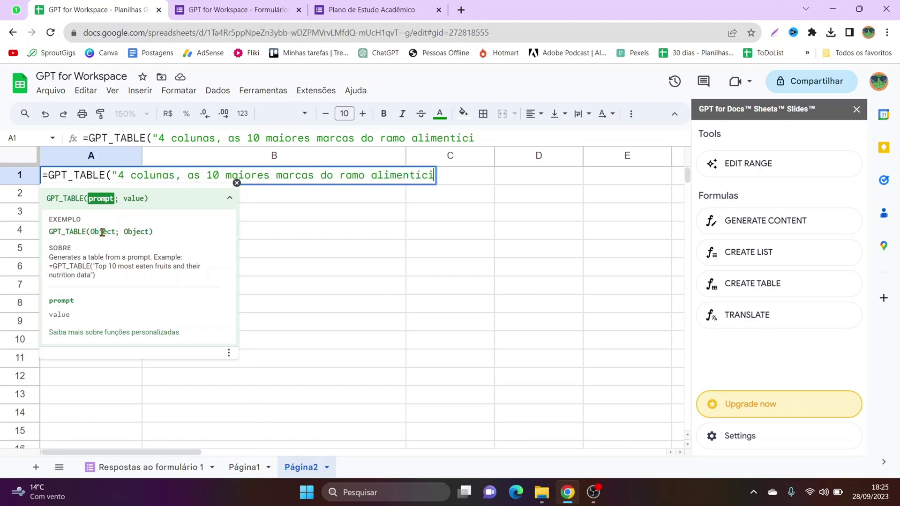
{"action": "type", "text": "o"}
{"action": "type", "text": ","}
{"action": "type", "text": "o ref"}
{"action": "key", "text": "BackSpace"}
{"action": "key", "text": "BackSpace"}
{"action": "key", "text": "BackSpace"}
{"action": "key", "text": "BackSpace"}
{"action": "key", "text": "BackSpace"}
{"action": "type", "text": "a receita m"}
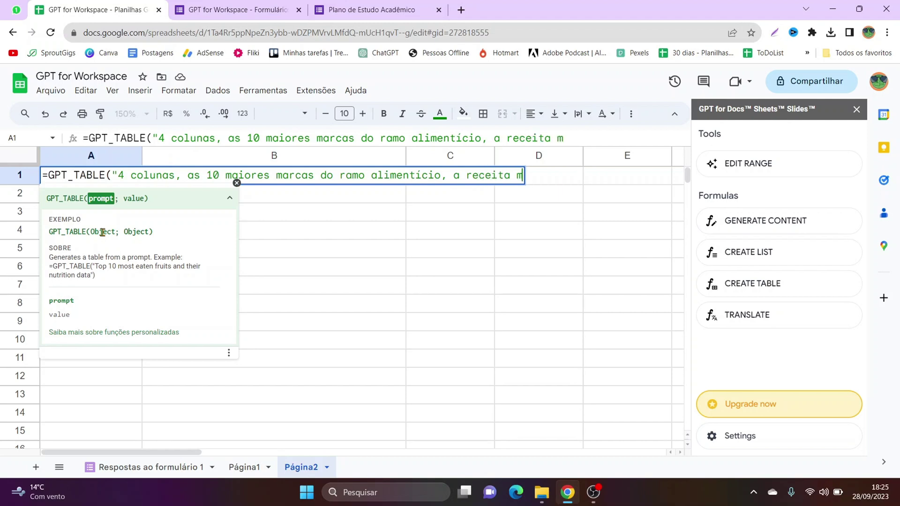
{"action": "type", "text": "édia mensal"}
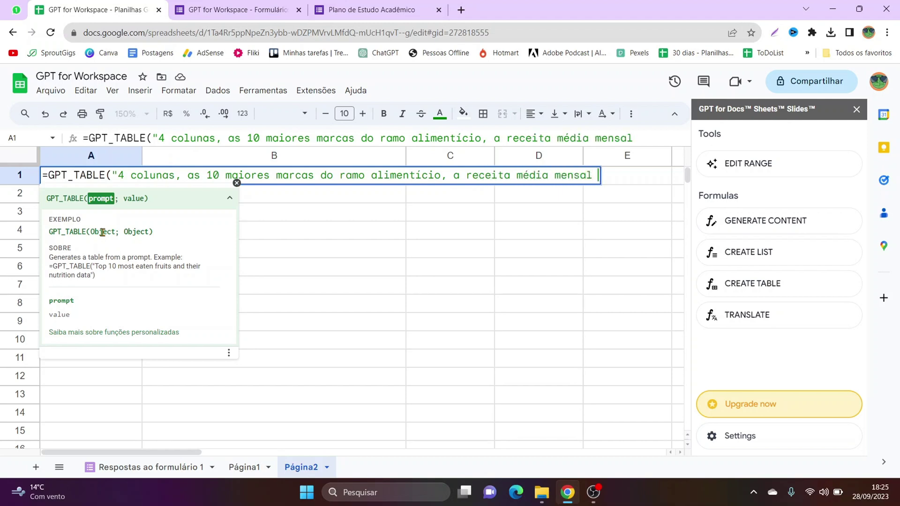
{"action": "type", "text": ", valor de mercado, "}
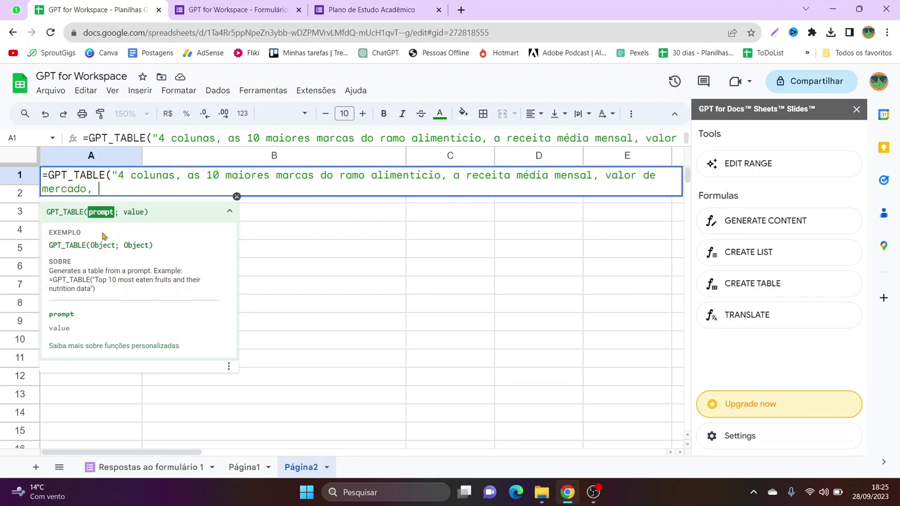
{"action": "key", "text": "BackSpace"}
{"action": "key", "text": "BackSpace"}
{"action": "type", "text": " e "}
{"action": "type", "text": "ano de fundaç"}
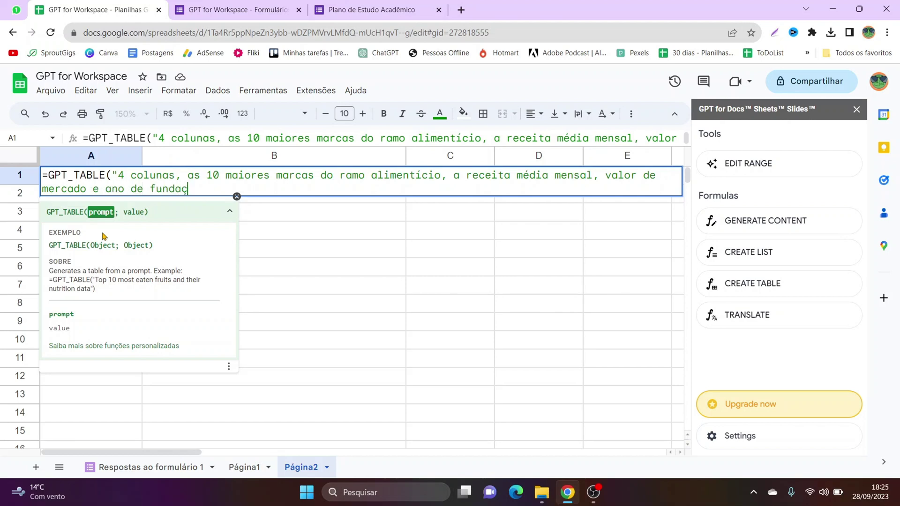
{"action": "type", "text": "ão\""}
{"action": "type", "text": ")"}
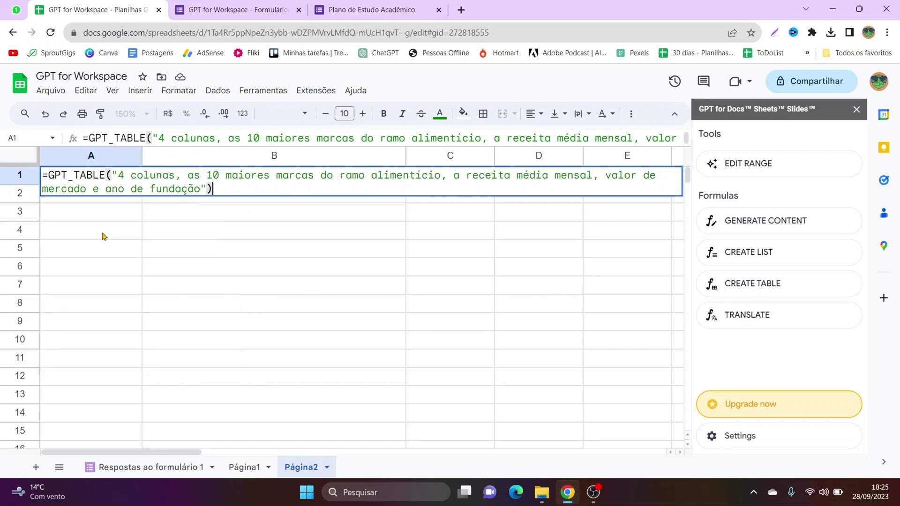
{"action": "key", "text": "Return"}
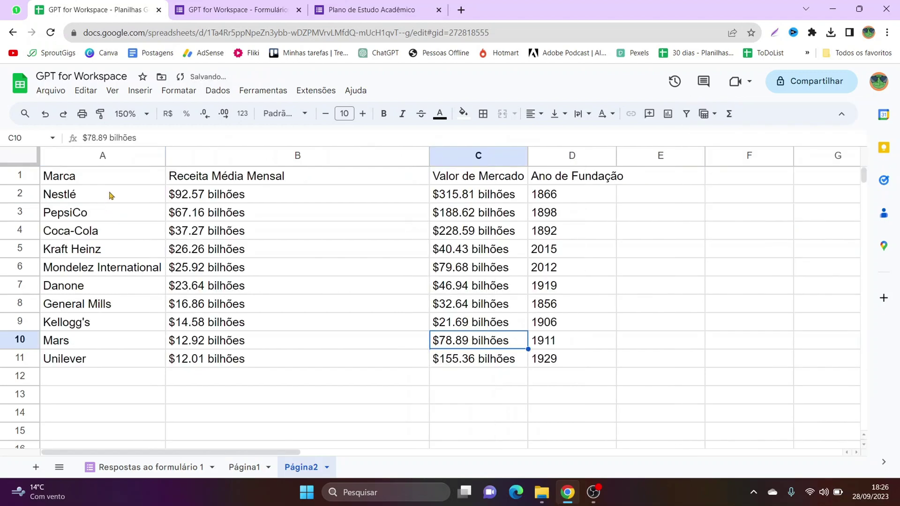
Give header row A1:D1 a blue fill and bold text
{"action": "left_click_drag", "start_coordinate": [94, 177], "coordinate": [571, 179]}
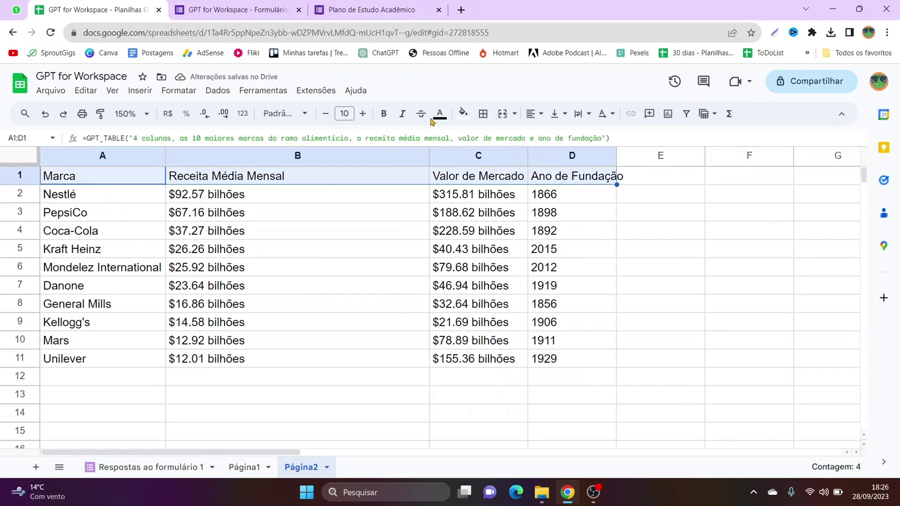
{"action": "left_click", "coordinate": [462, 114]}
{"action": "left_click", "coordinate": [543, 167]}
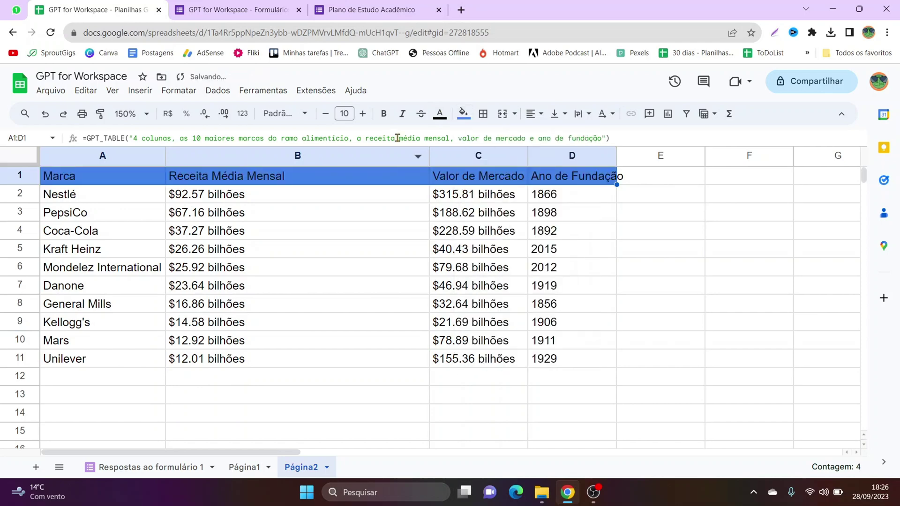
{"action": "left_click", "coordinate": [384, 114]}
Apply borders to every cell of the table A1:D11
{"action": "left_click_drag", "start_coordinate": [112, 181], "coordinate": [590, 362]}
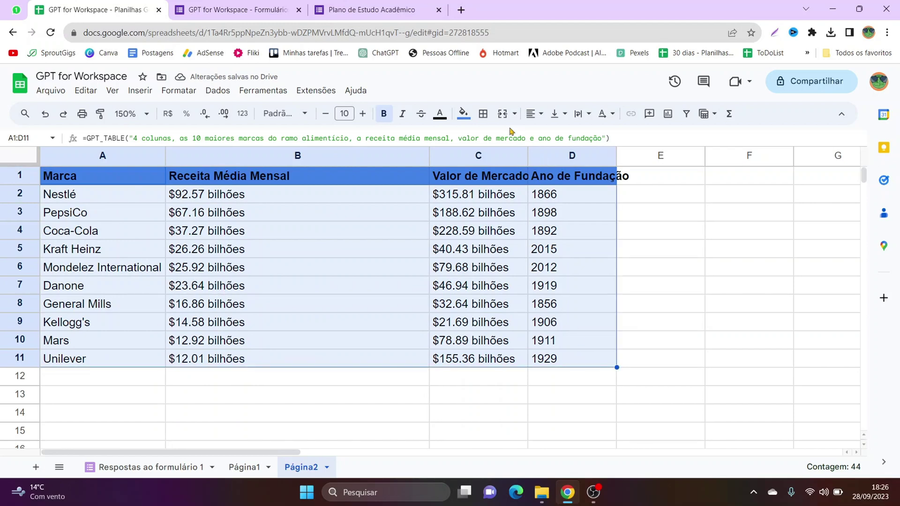
{"action": "left_click", "coordinate": [483, 114]}
{"action": "left_click", "coordinate": [489, 148]}
{"action": "left_click", "coordinate": [347, 272]}
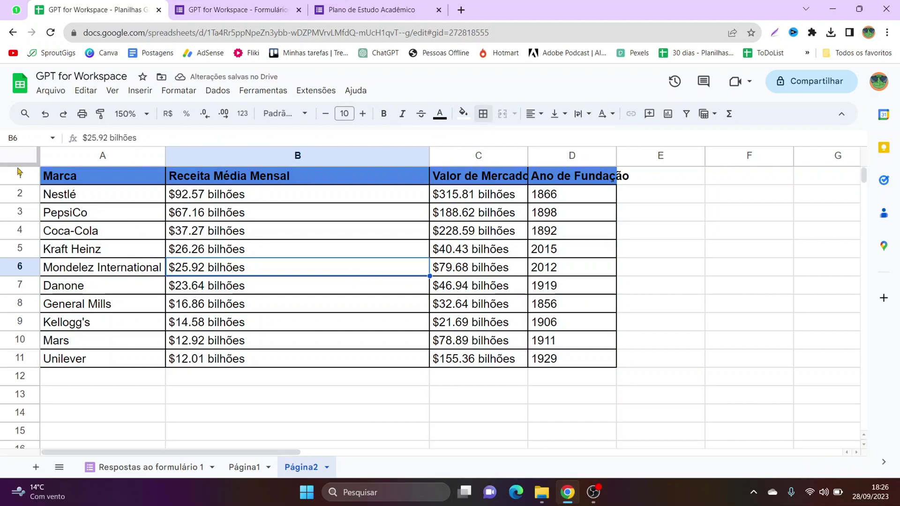
Freeze the header row, fit column D to 'Ano de Fundação', and switch to the study-plan form
{"action": "left_click_drag", "start_coordinate": [20, 165], "coordinate": [13, 184]}
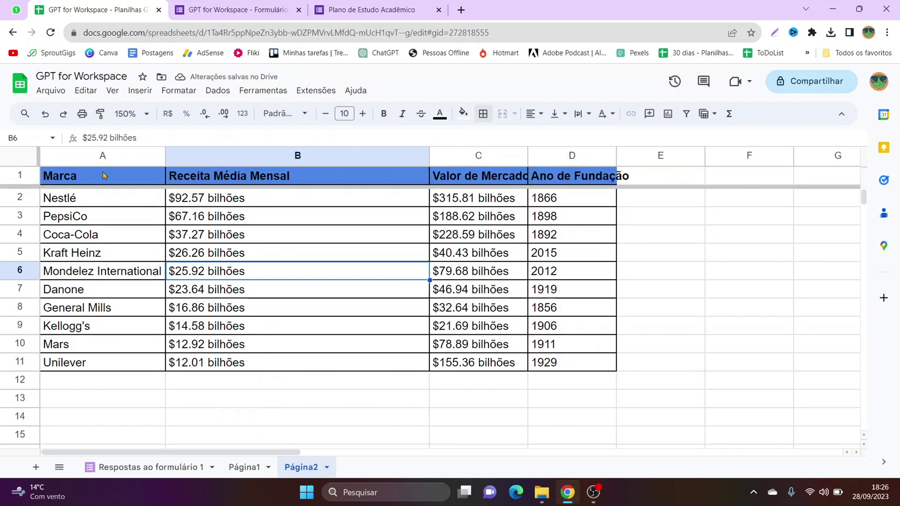
{"action": "double_click", "coordinate": [616, 156]}
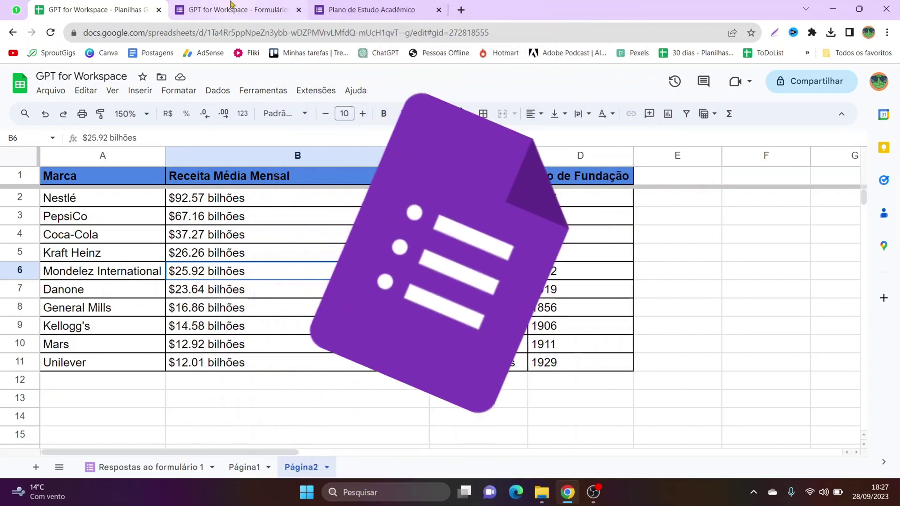
{"action": "left_click", "coordinate": [230, 6]}
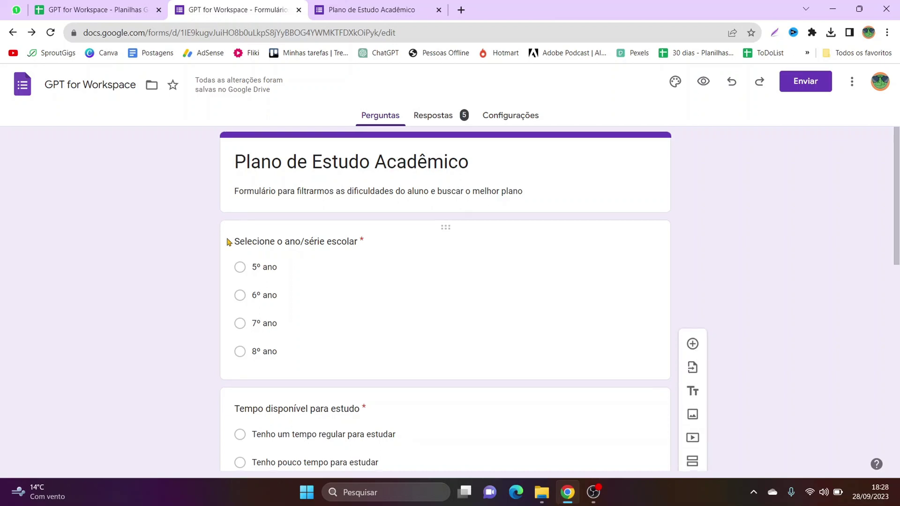
Scroll through the Plano de Estudo Acadêmico questions, then view Configurações and return to Perguntas
{"action": "scroll", "coordinate": [228, 242], "scroll_direction": "down", "scroll_amount": 3}
{"action": "scroll", "coordinate": [228, 242], "scroll_direction": "down", "scroll_amount": 5}
{"action": "scroll", "coordinate": [228, 242], "scroll_direction": "down", "scroll_amount": 3}
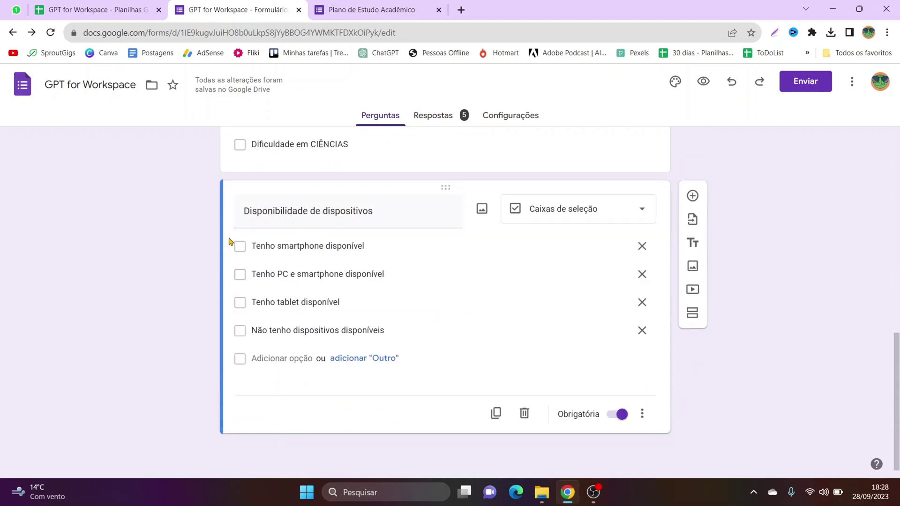
{"action": "scroll", "coordinate": [231, 237], "scroll_direction": "up", "scroll_amount": 10}
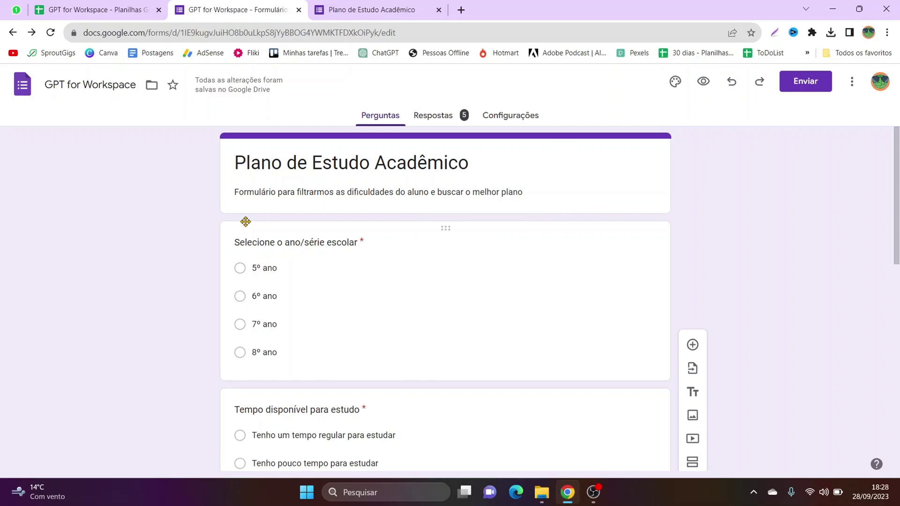
{"action": "scroll", "coordinate": [246, 222], "scroll_direction": "down", "scroll_amount": 3}
{"action": "scroll", "coordinate": [245, 222], "scroll_direction": "up", "scroll_amount": 4}
{"action": "scroll", "coordinate": [247, 226], "scroll_direction": "down", "scroll_amount": 5}
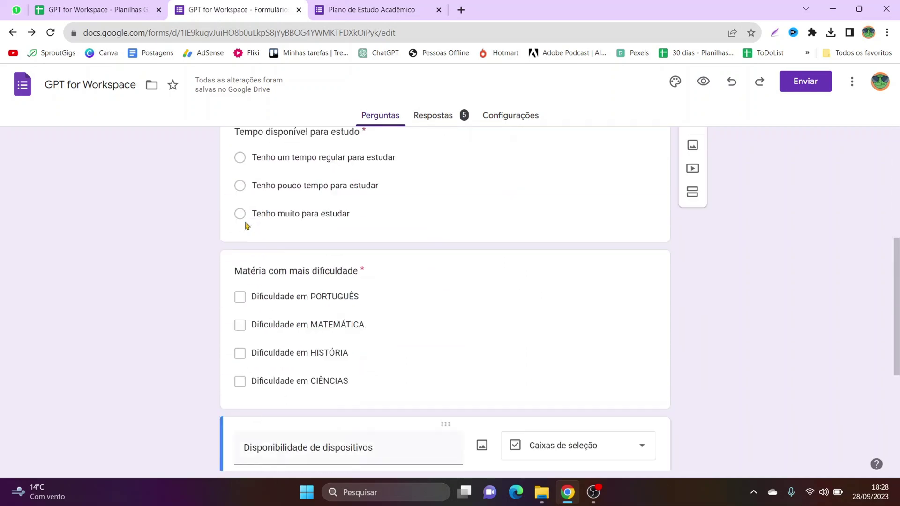
{"action": "scroll", "coordinate": [247, 226], "scroll_direction": "down", "scroll_amount": 5}
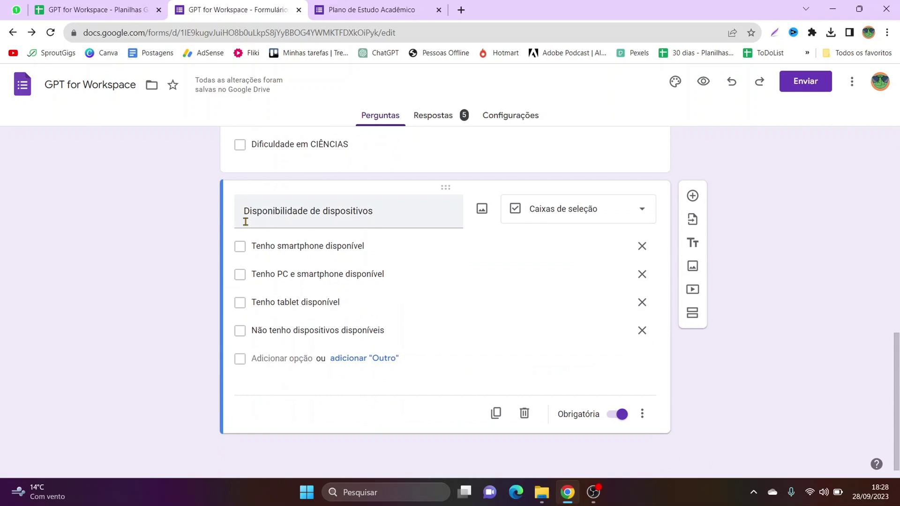
{"action": "scroll", "coordinate": [246, 222], "scroll_direction": "up", "scroll_amount": 10}
{"action": "scroll", "coordinate": [247, 222], "scroll_direction": "up", "scroll_amount": 2}
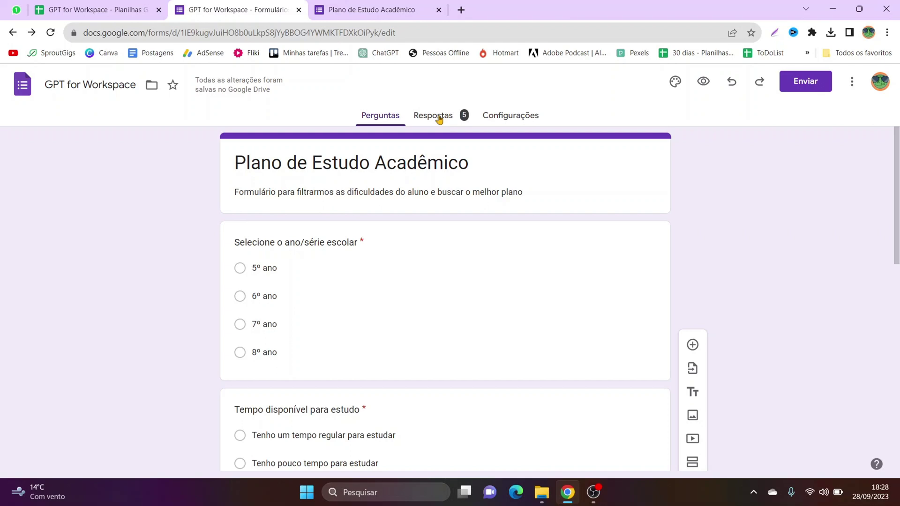
{"action": "left_click", "coordinate": [514, 117]}
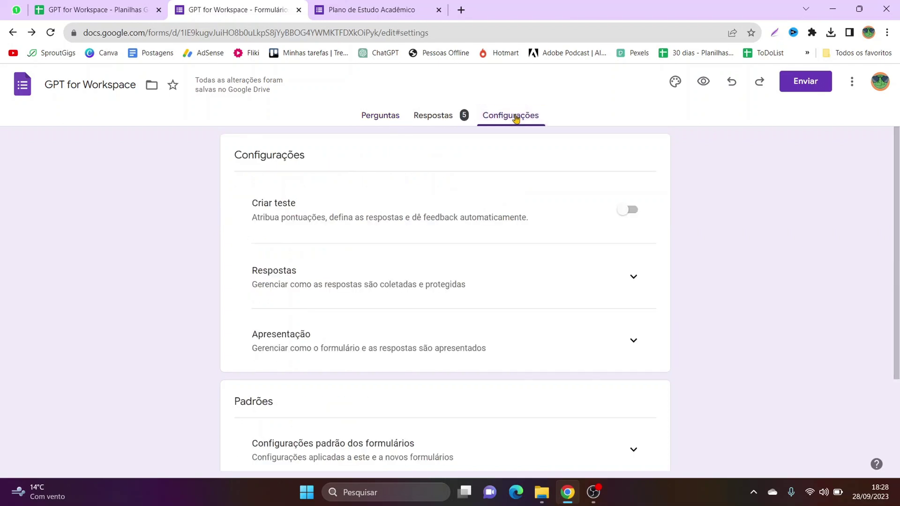
{"action": "left_click", "coordinate": [378, 116]}
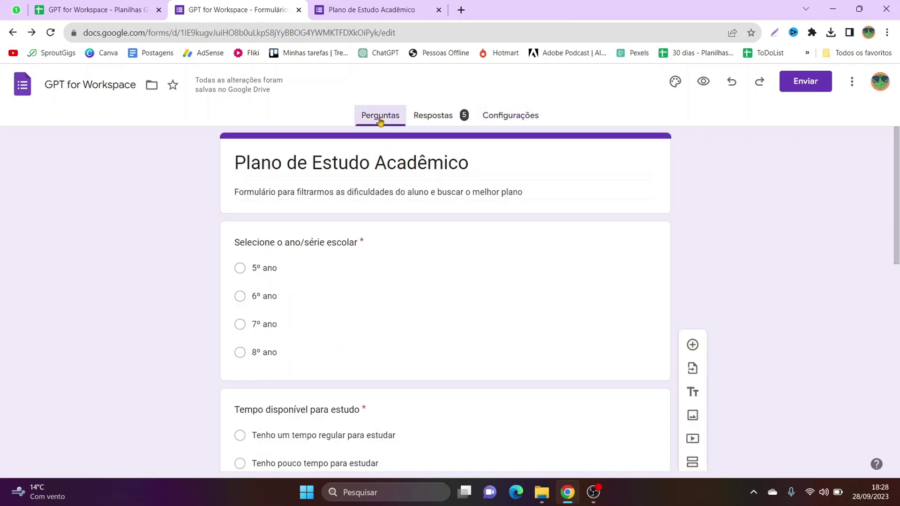
Return to the Respostas ao formulário 1 sheet, review the answers and autofit column E
{"action": "left_click", "coordinate": [133, 5]}
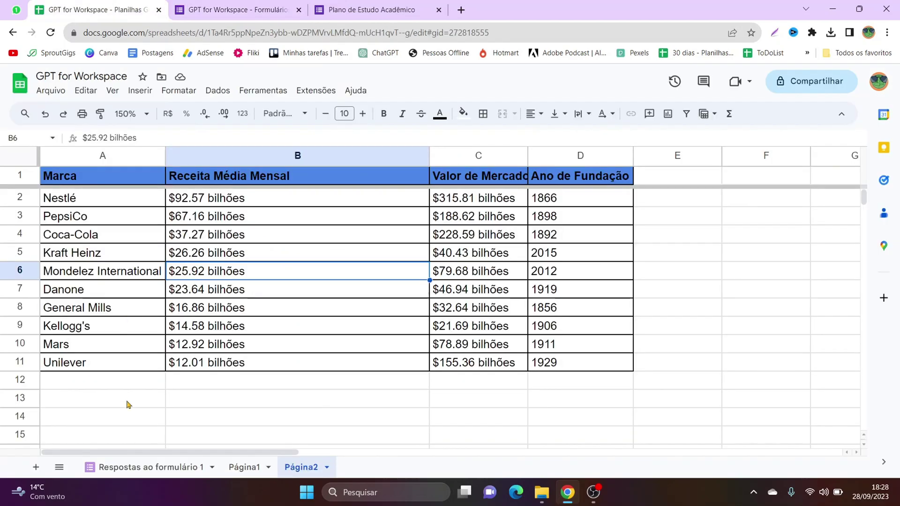
{"action": "left_click", "coordinate": [125, 466]}
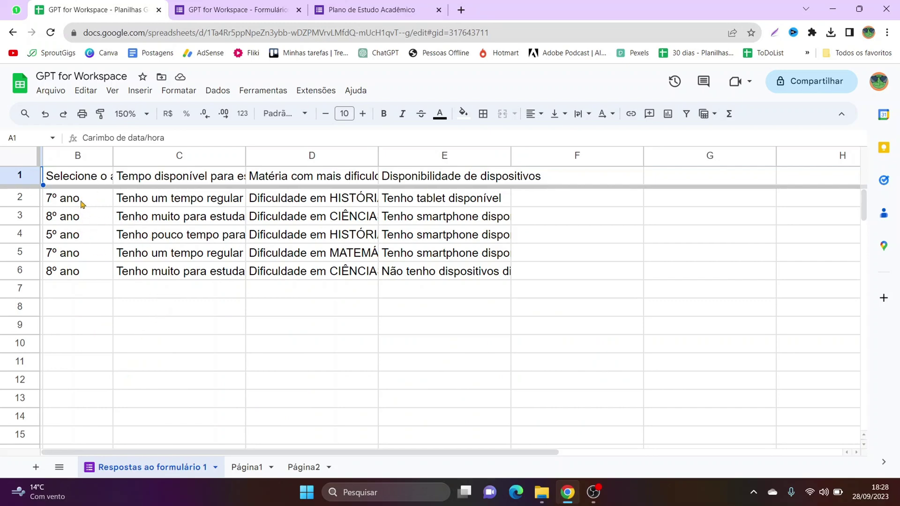
{"action": "left_click_drag", "start_coordinate": [81, 203], "coordinate": [77, 271]}
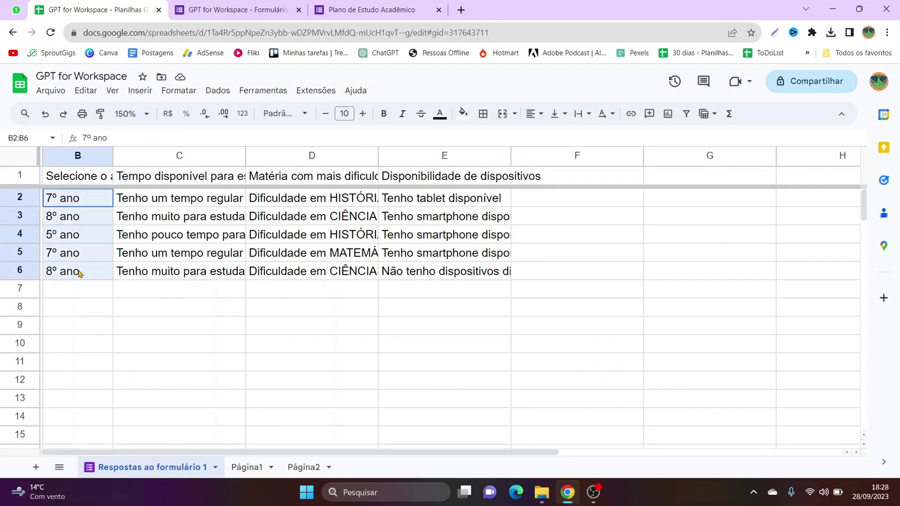
{"action": "left_click", "coordinate": [176, 197]}
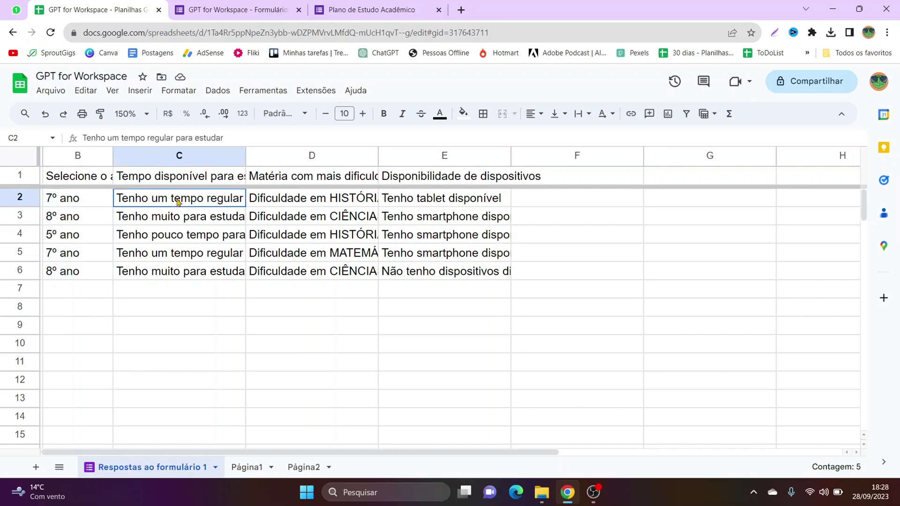
{"action": "left_click", "coordinate": [277, 203]}
{"action": "left_click", "coordinate": [412, 205]}
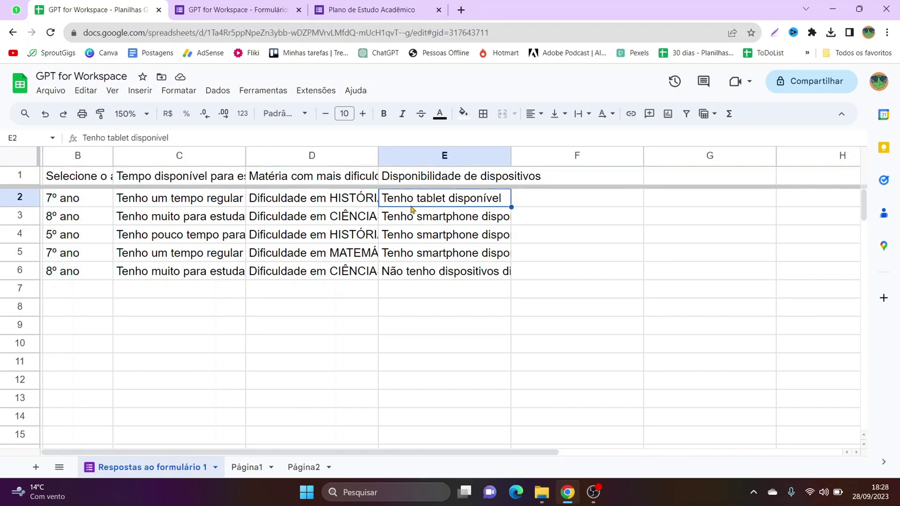
{"action": "double_click", "coordinate": [511, 156]}
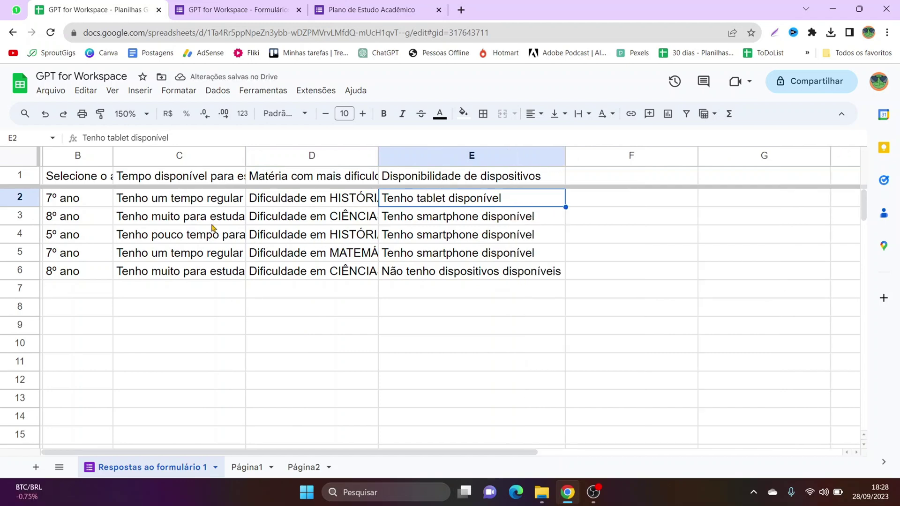
Apply borders to every cell of the response table B1:E6
{"action": "left_click_drag", "start_coordinate": [111, 177], "coordinate": [463, 272]}
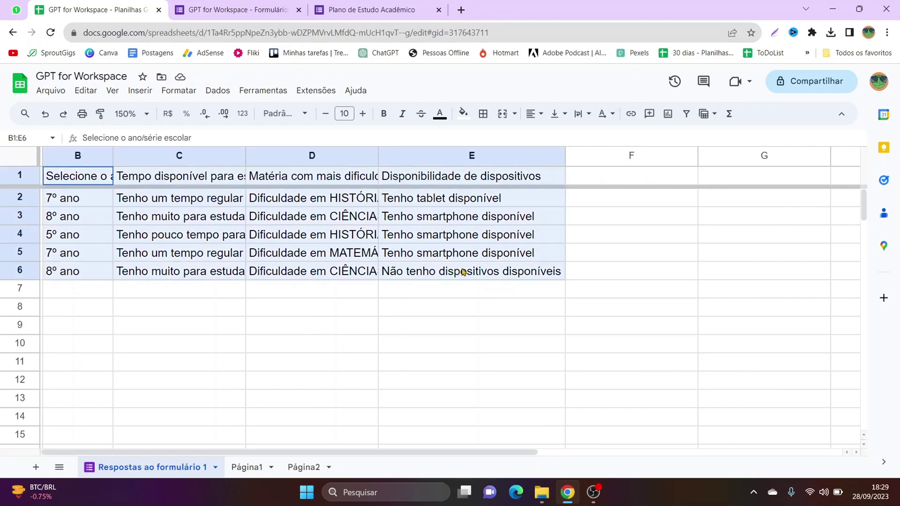
{"action": "left_click", "coordinate": [483, 114]}
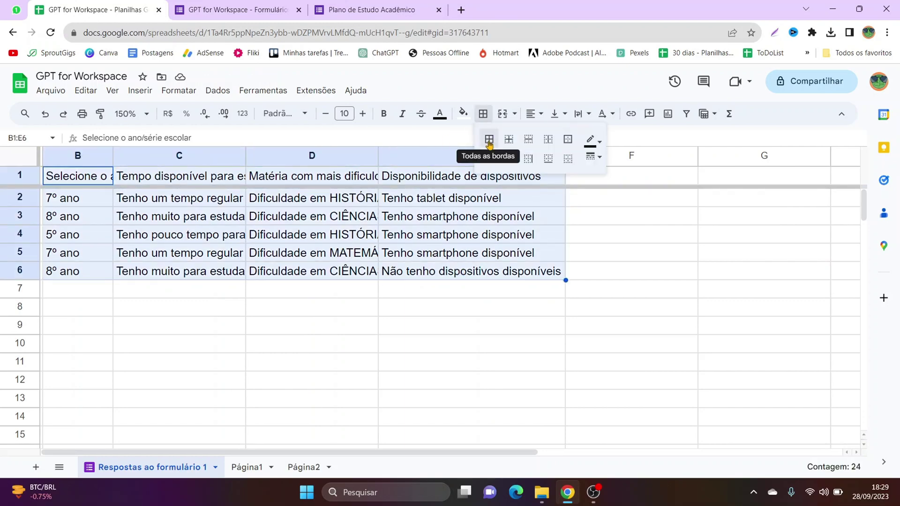
{"action": "left_click", "coordinate": [489, 141]}
{"action": "left_click", "coordinate": [460, 298]}
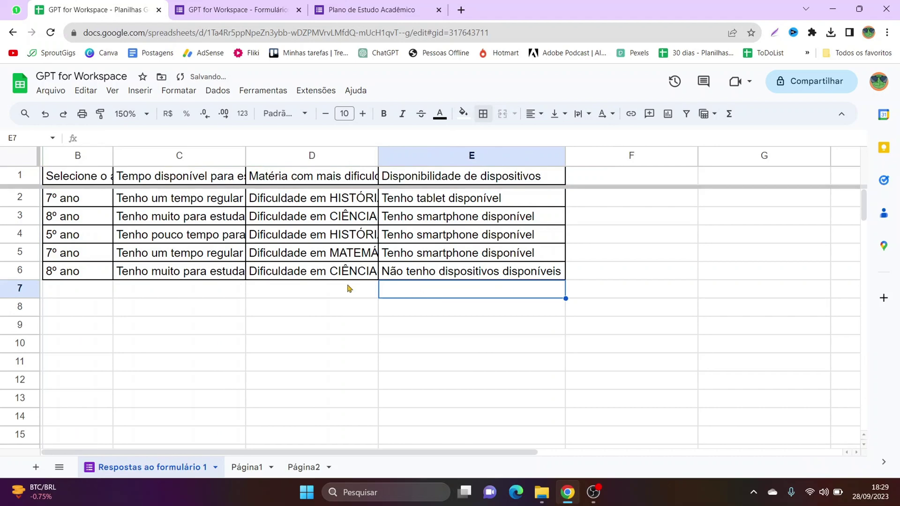
Start a formula in F2 that references B2
{"action": "left_click", "coordinate": [543, 201]}
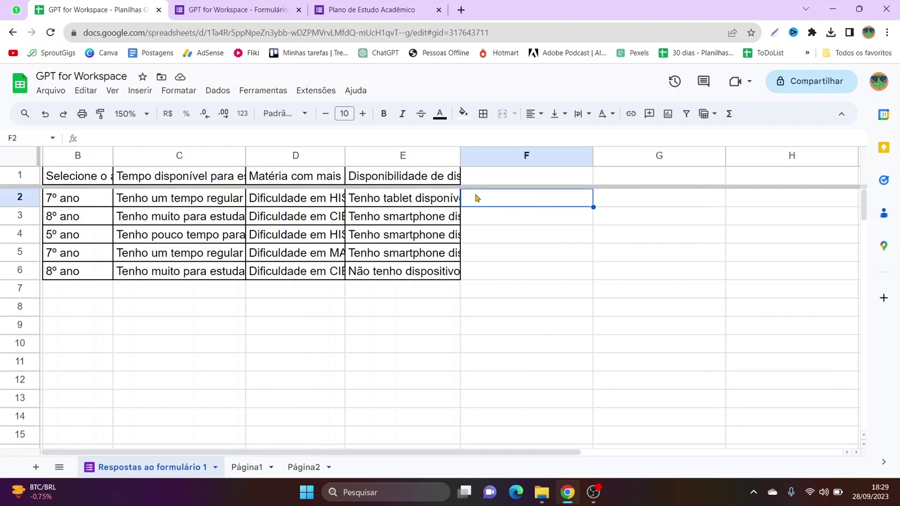
{"action": "type", "text": "="}
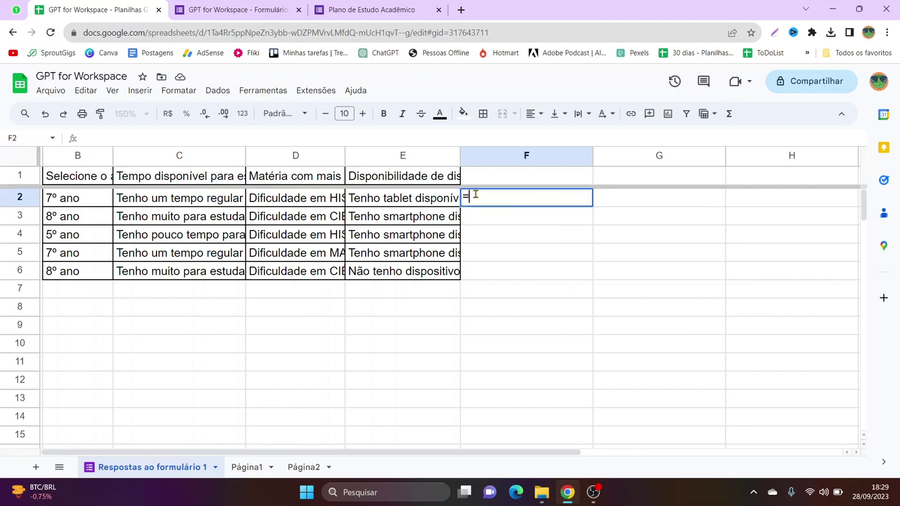
{"action": "left_click", "coordinate": [95, 199]}
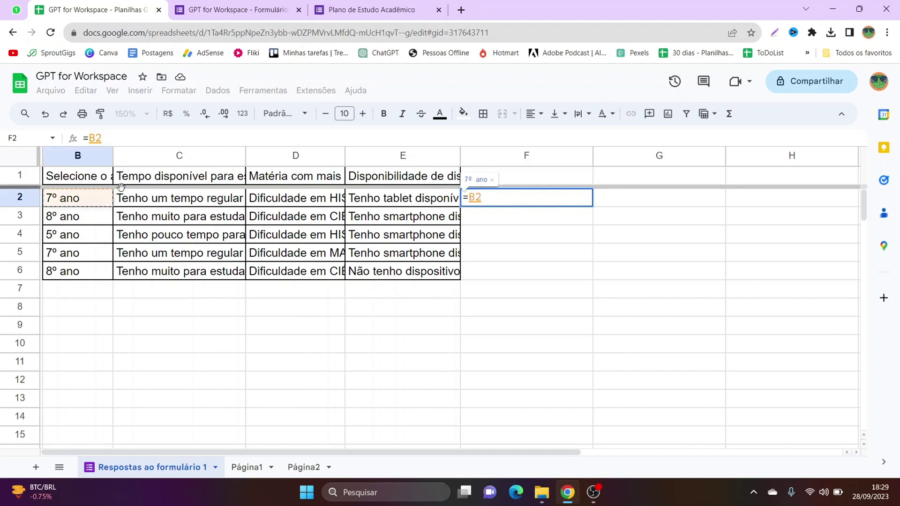
Complete F2 as =B2&" "&C2&" "&D2&" "&E2, joining the four answers with spaces
{"action": "type", "text": "&"}
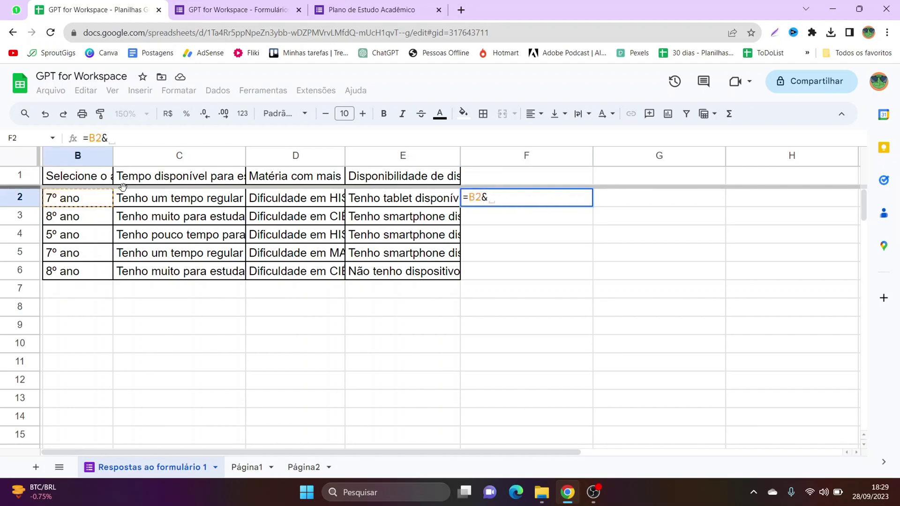
{"action": "type", "text": "\""}
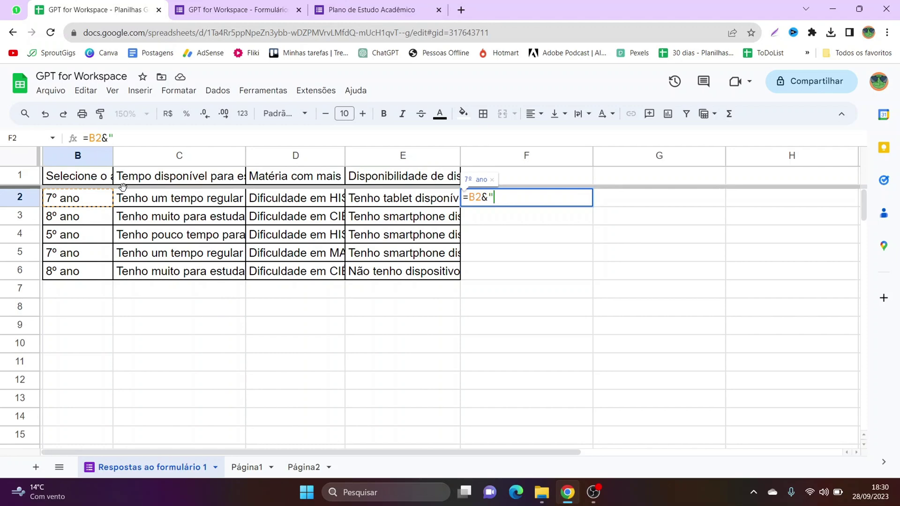
{"action": "type", "text": "  \""}
{"action": "left_click", "coordinate": [528, 194]}
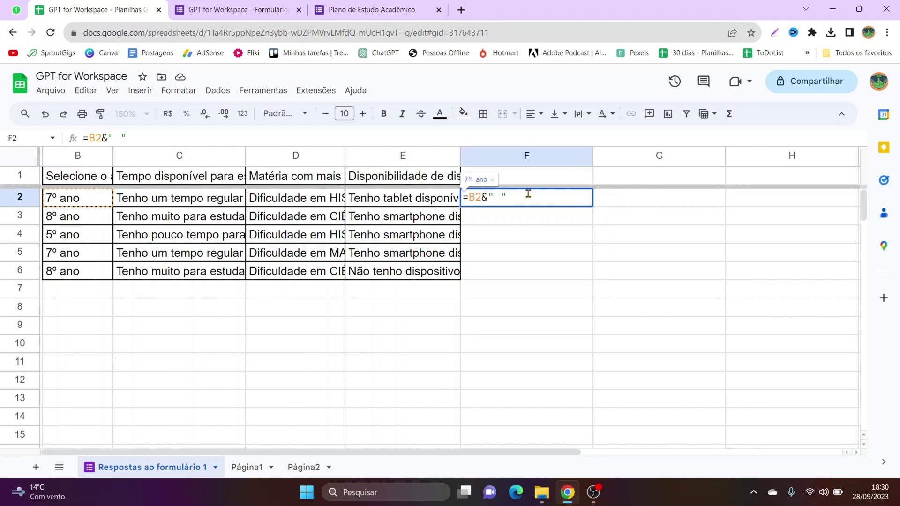
{"action": "type", "text": "&"}
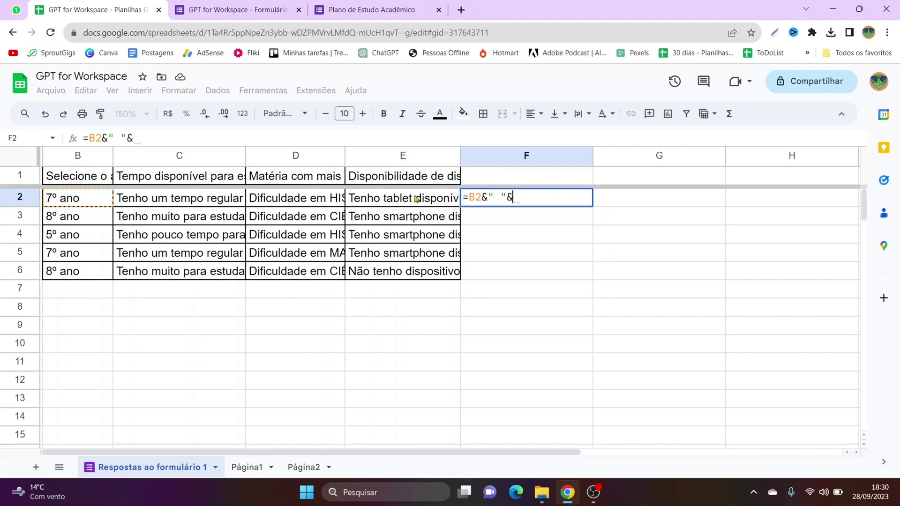
{"action": "left_click", "coordinate": [212, 205]}
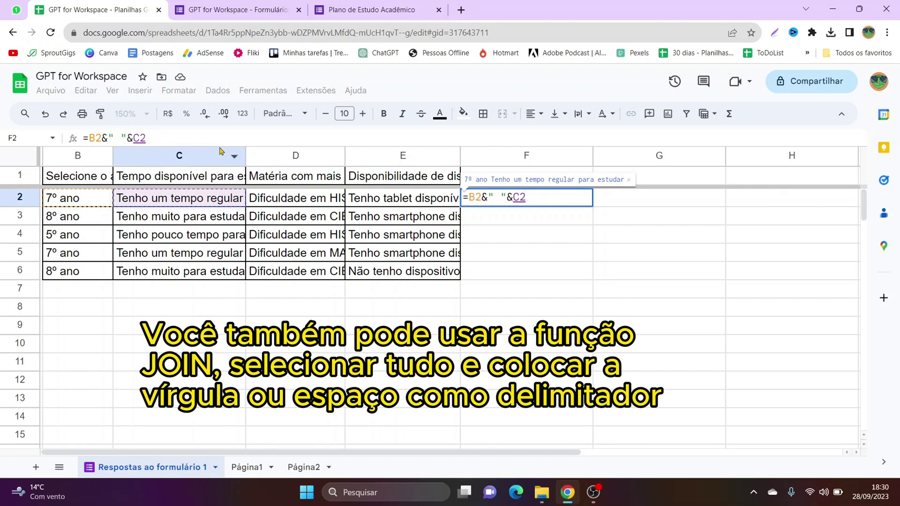
{"action": "type", "text": "&"}
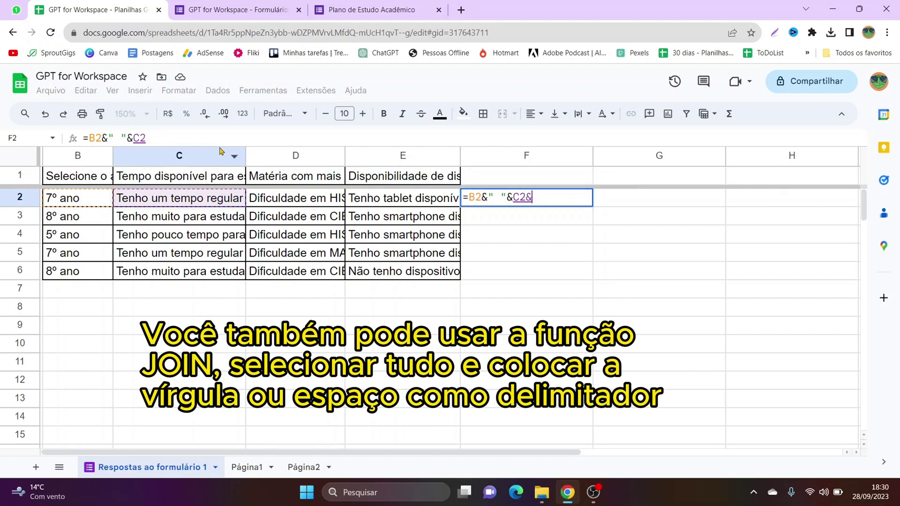
{"action": "type", "text": "\" \""}
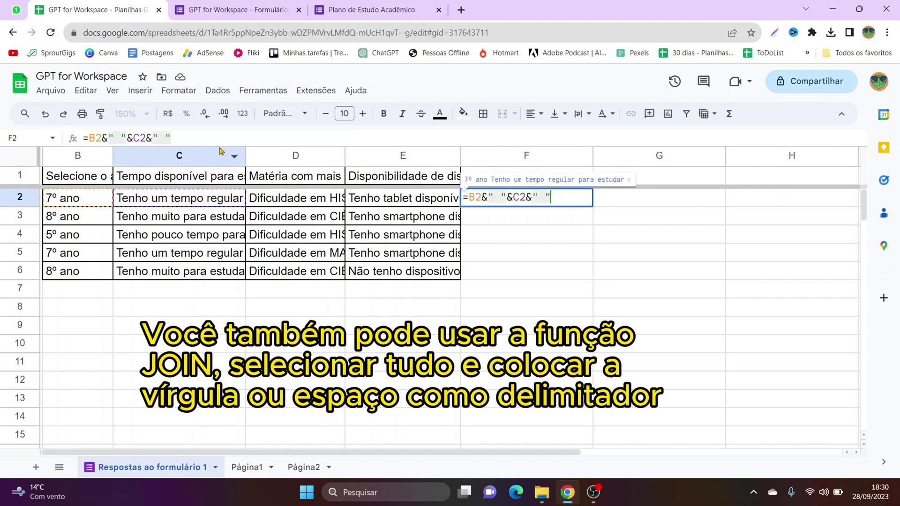
{"action": "type", "text": "&"}
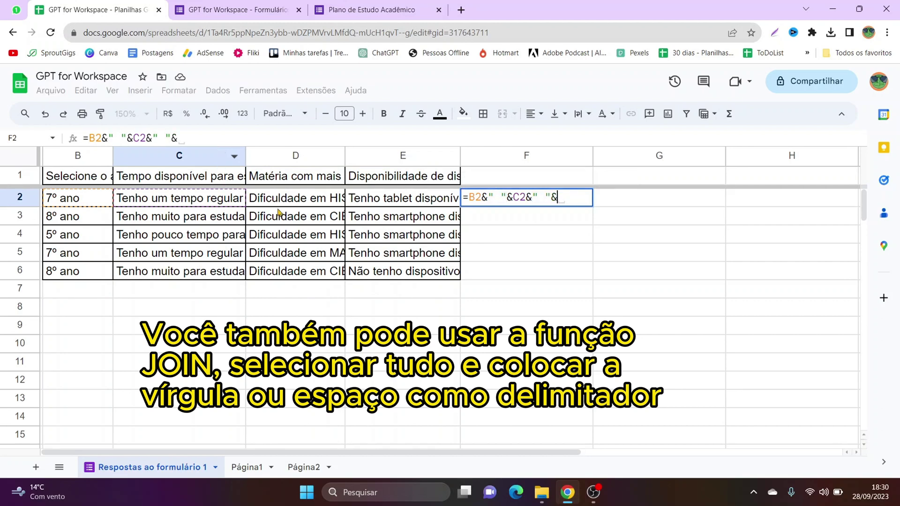
{"action": "left_click", "coordinate": [291, 204]}
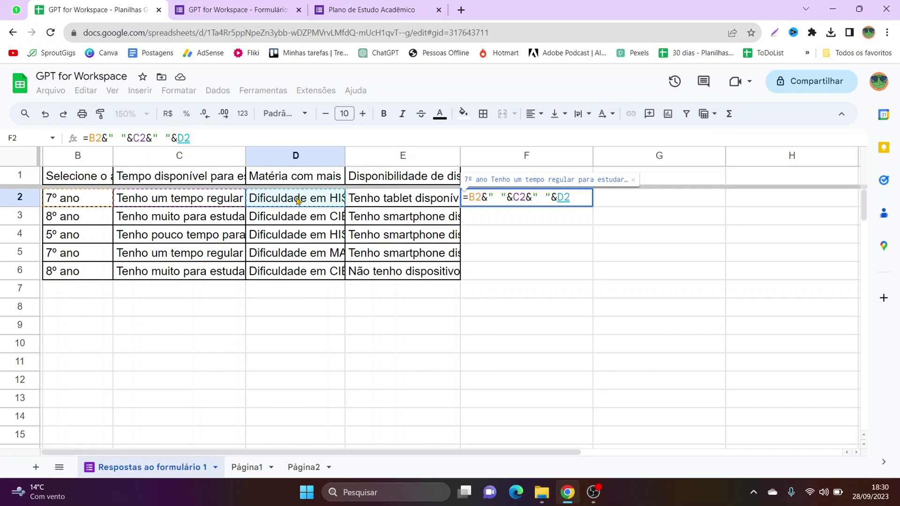
{"action": "type", "text": "&"}
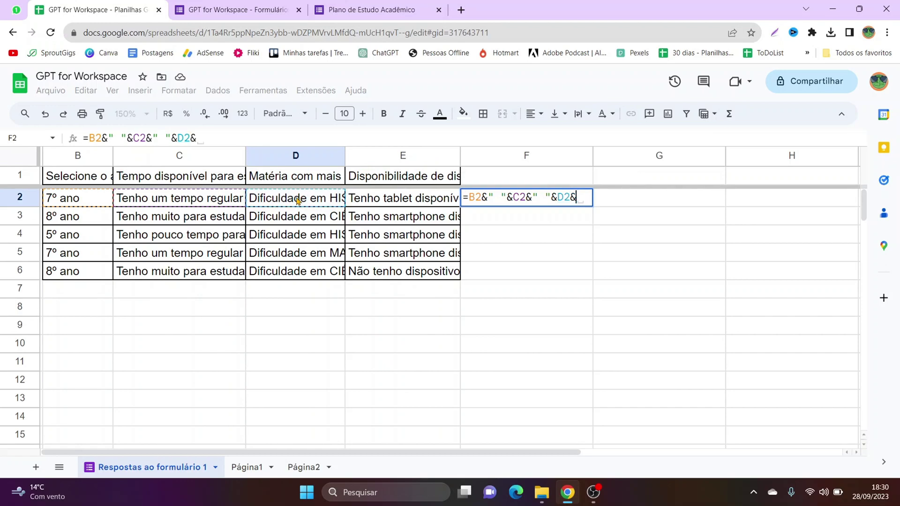
{"action": "type", "text": "\" \""}
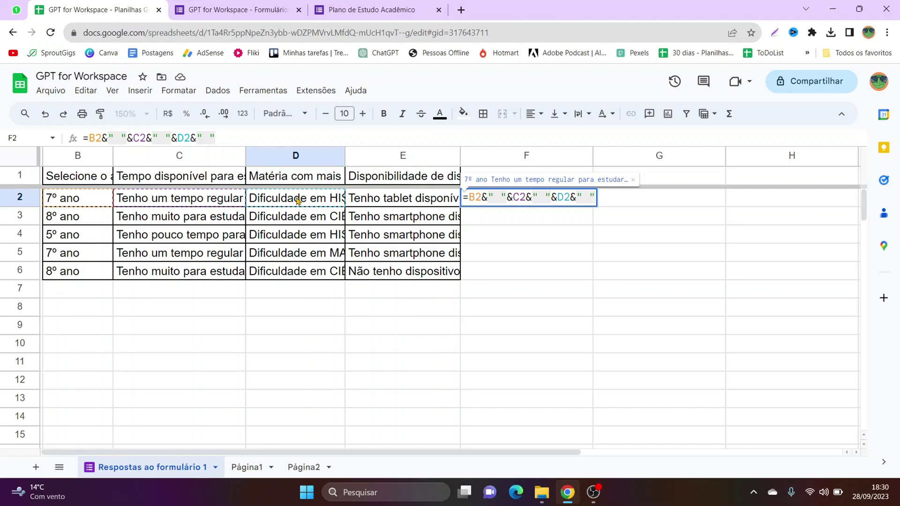
{"action": "type", "text": "&"}
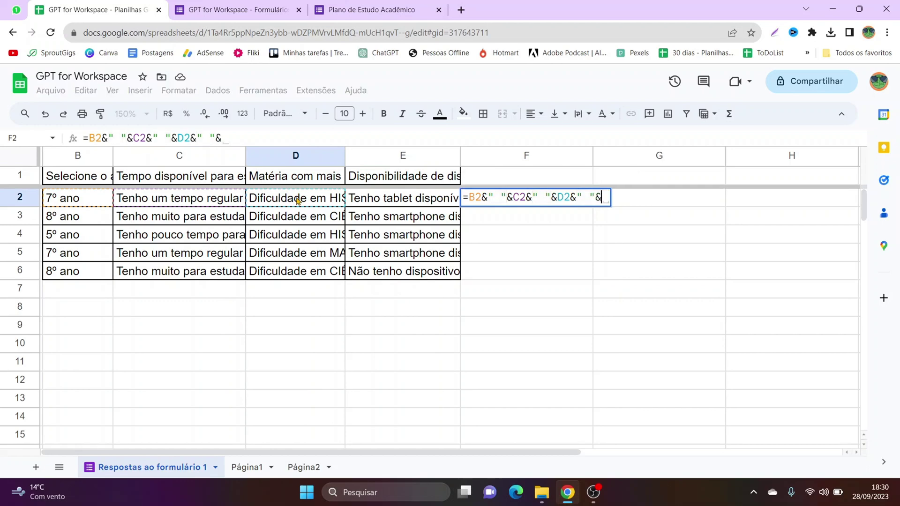
{"action": "left_click", "coordinate": [411, 201]}
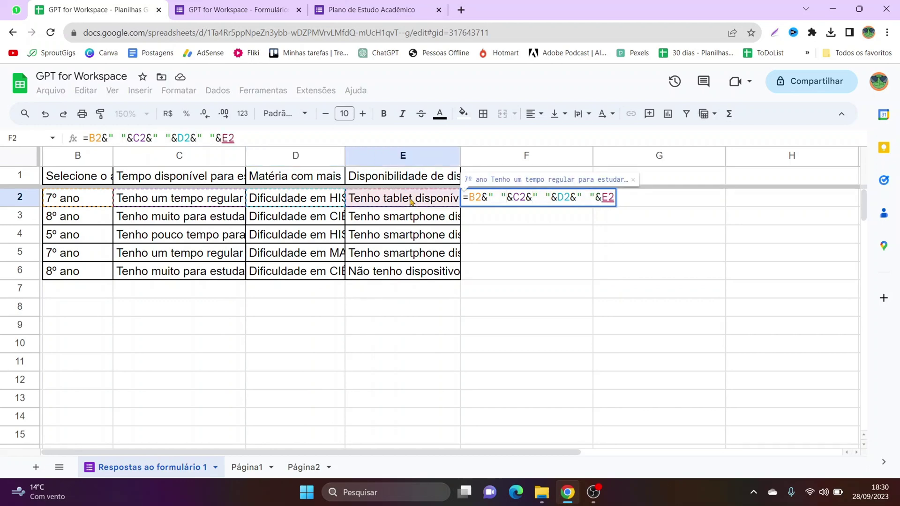
{"action": "key", "text": "Return"}
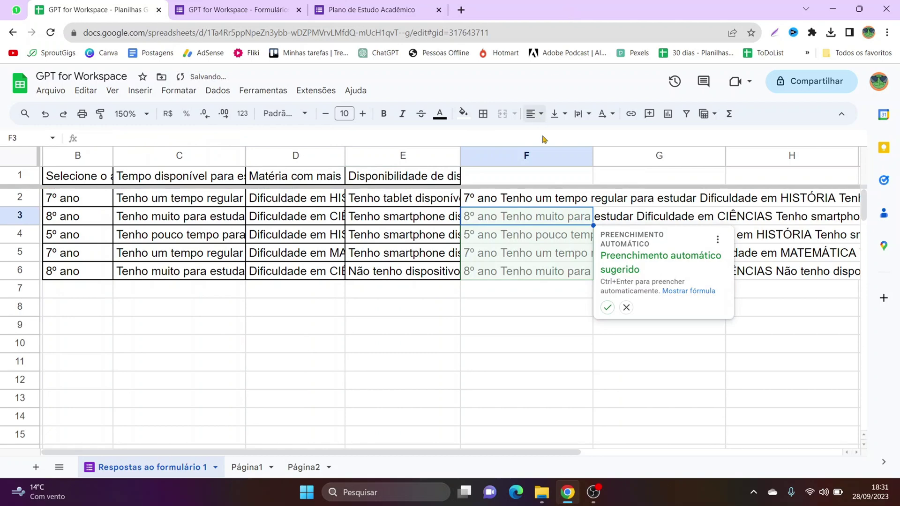
Accept the suggested autofill and set F2:F6 text wrapping to clip
{"action": "left_click", "coordinate": [607, 308]}
{"action": "left_click", "coordinate": [528, 202]}
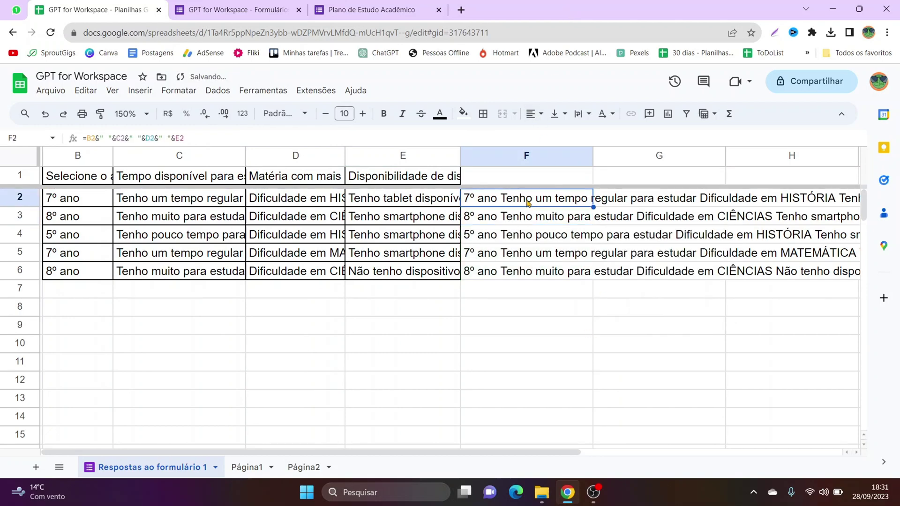
{"action": "left_click_drag", "start_coordinate": [528, 202], "coordinate": [527, 280]}
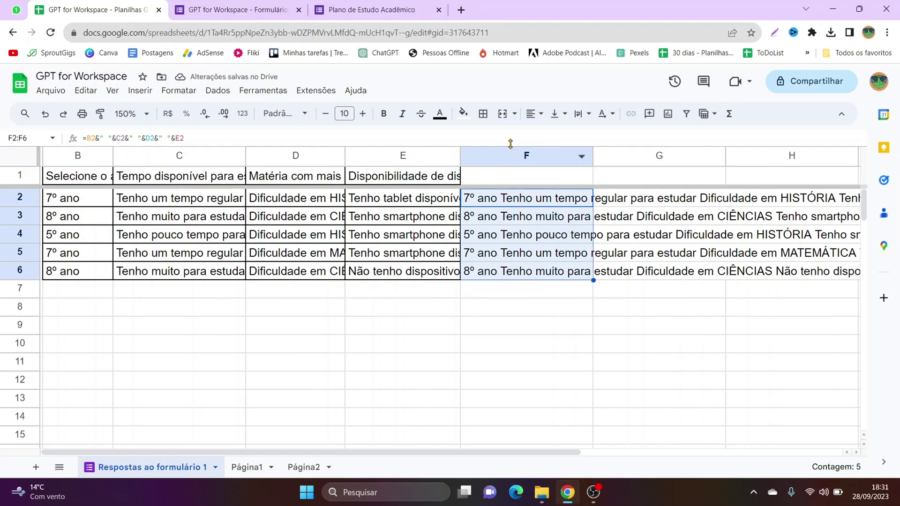
{"action": "left_click", "coordinate": [581, 113]}
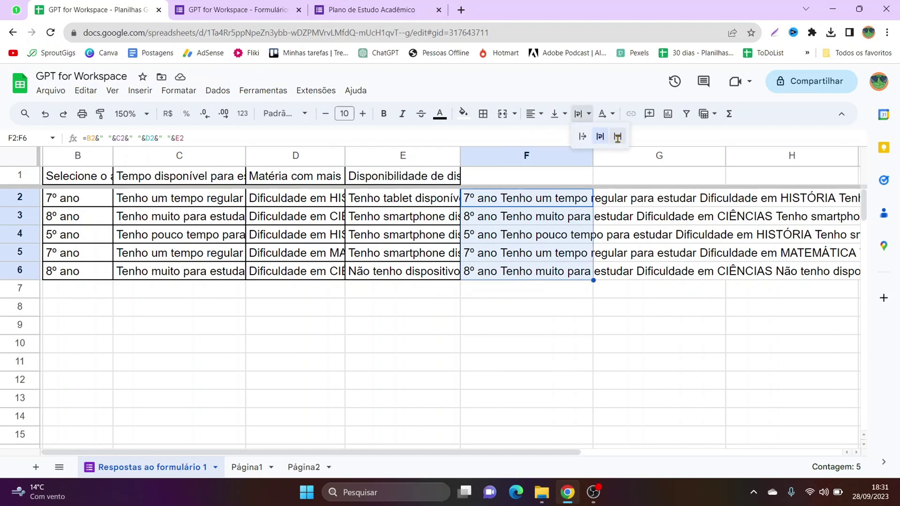
{"action": "left_click", "coordinate": [618, 139]}
Narrow columns C through F and fill the concatenation formula down to row 15
{"action": "left_click_drag", "start_coordinate": [245, 156], "coordinate": [201, 157]}
{"action": "left_click_drag", "start_coordinate": [299, 156], "coordinate": [260, 156]}
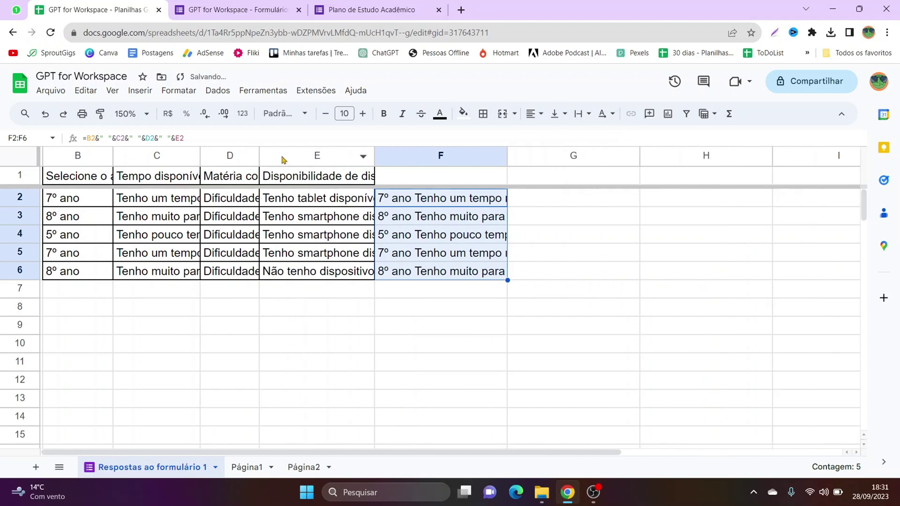
{"action": "left_click_drag", "start_coordinate": [375, 156], "coordinate": [335, 156]}
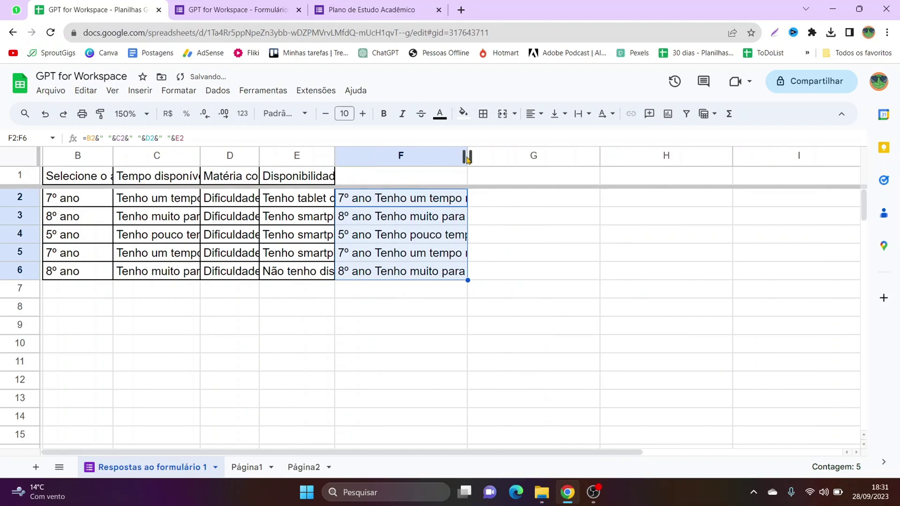
{"action": "left_click_drag", "start_coordinate": [467, 156], "coordinate": [433, 157]}
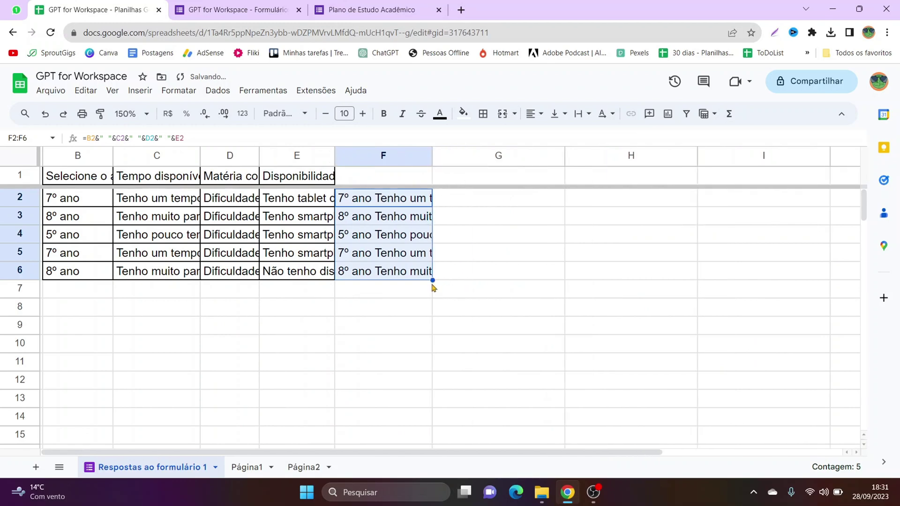
{"action": "left_click_drag", "start_coordinate": [432, 280], "coordinate": [413, 431]}
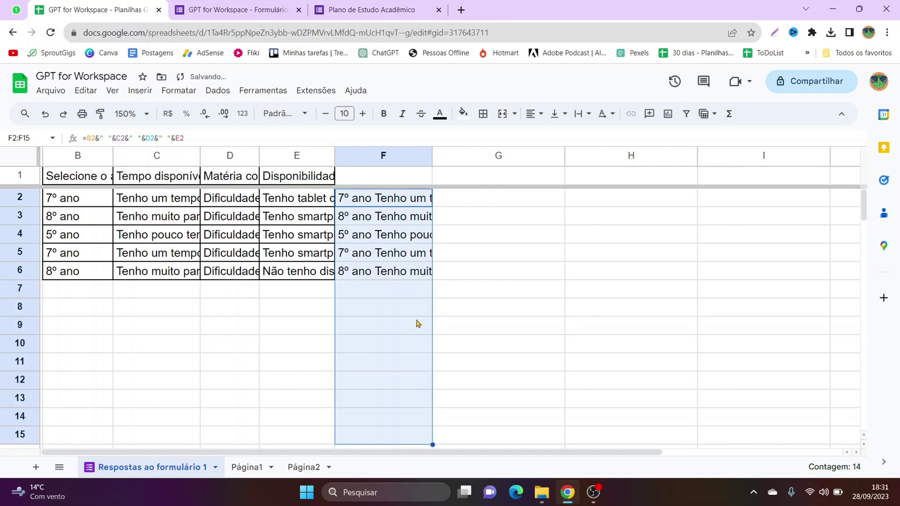
{"action": "left_click", "coordinate": [518, 205]}
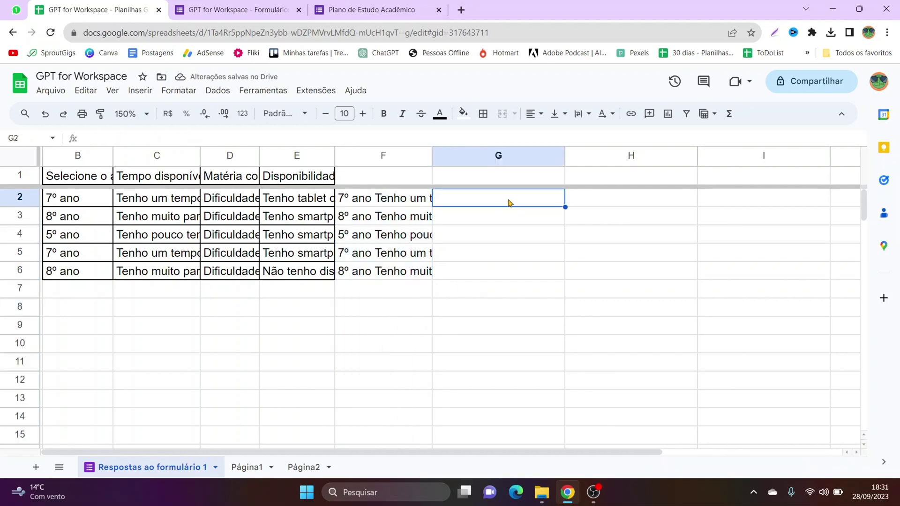
Enter a =GPT formula in G2 requesting a short personalized study plan from F2
{"action": "type", "text": "=g"}
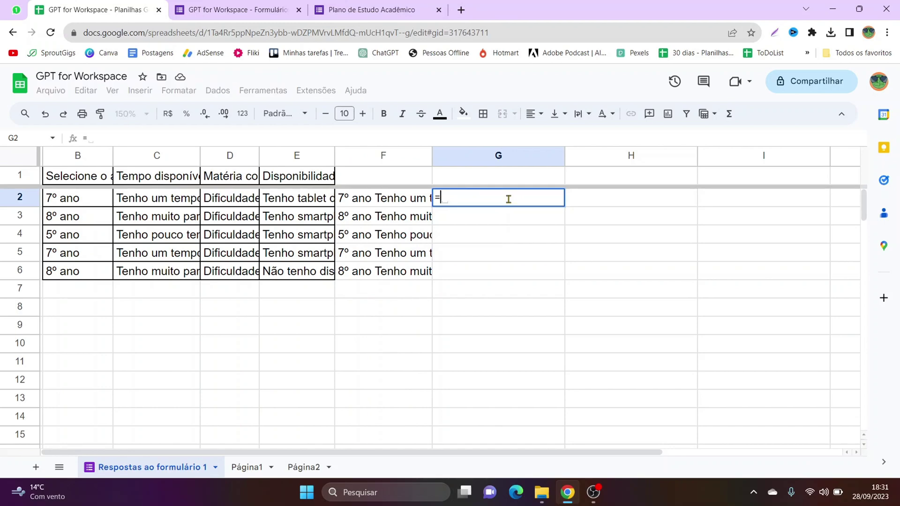
{"action": "type", "text": "pt"}
{"action": "key", "text": "Tab"}
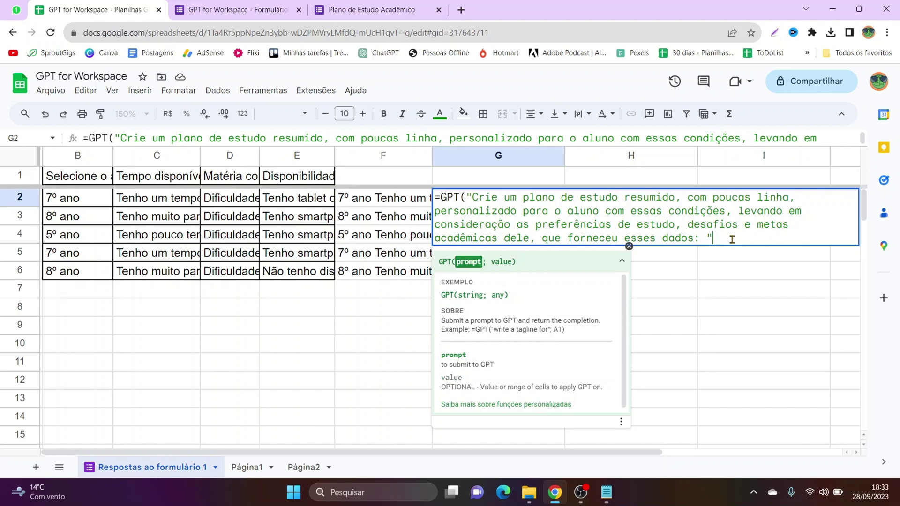
{"action": "left_click", "coordinate": [791, 197]}
{"action": "type", "text": "s"}
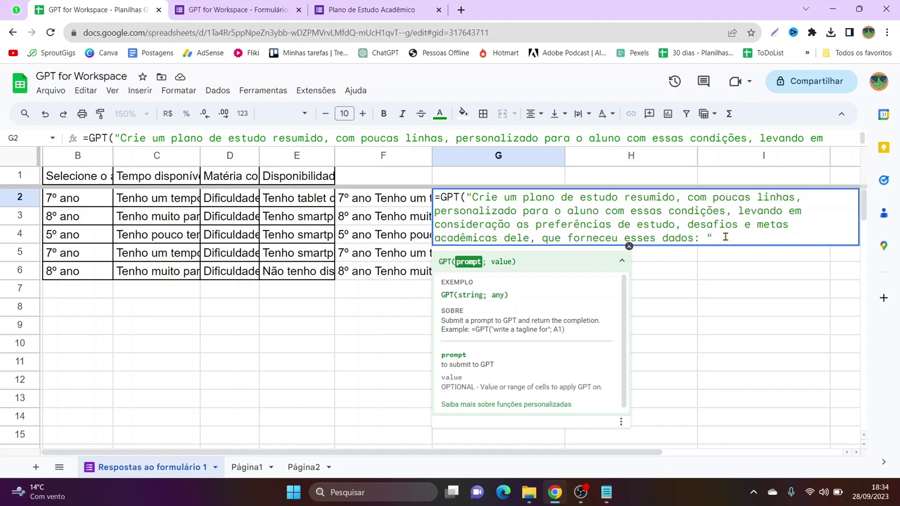
{"action": "type", "text": ";"}
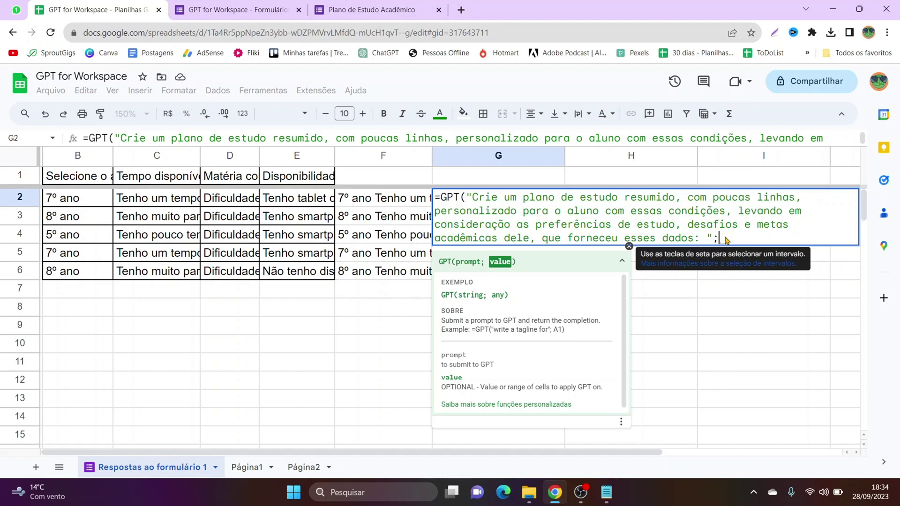
{"action": "left_click", "coordinate": [406, 205]}
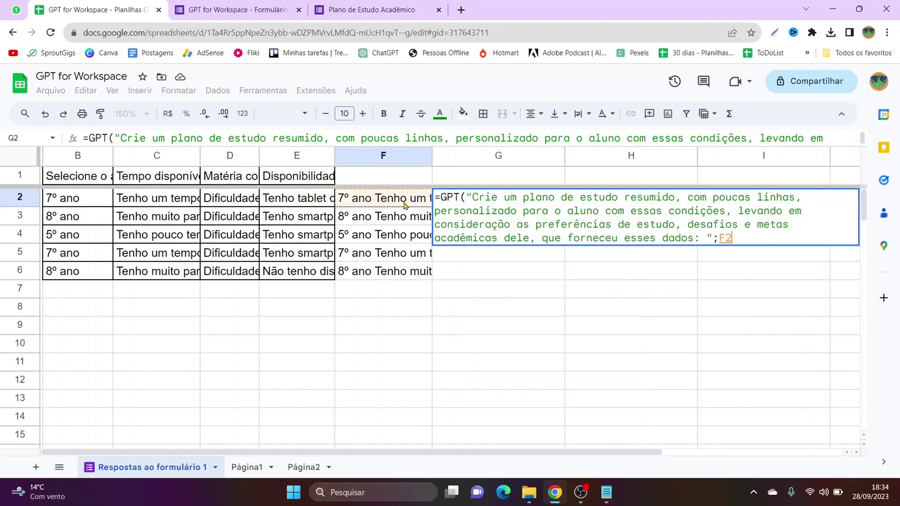
{"action": "type", "text": ")"}
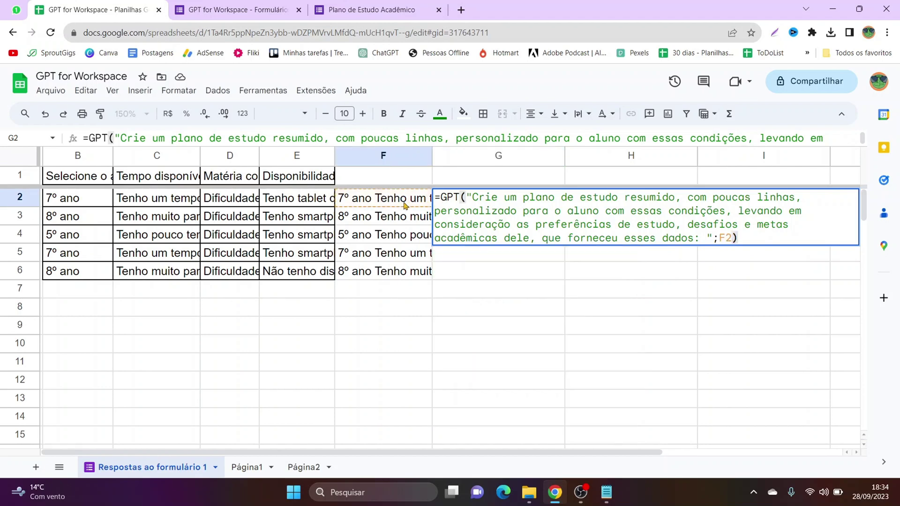
{"action": "key", "text": "Return"}
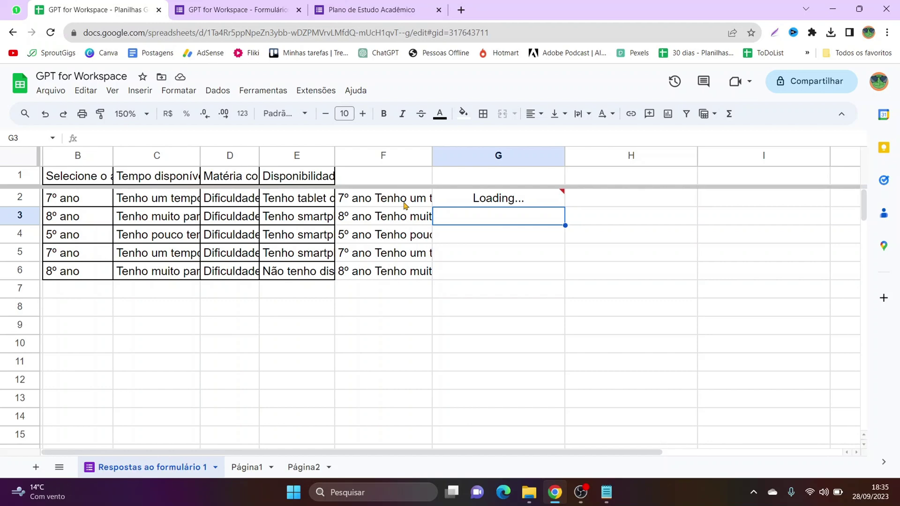
Review G2's generated study plan, then fill the GPT formula down through G6
{"action": "left_click_drag", "start_coordinate": [529, 454], "coordinate": [596, 454]}
{"action": "left_click", "coordinate": [427, 211]}
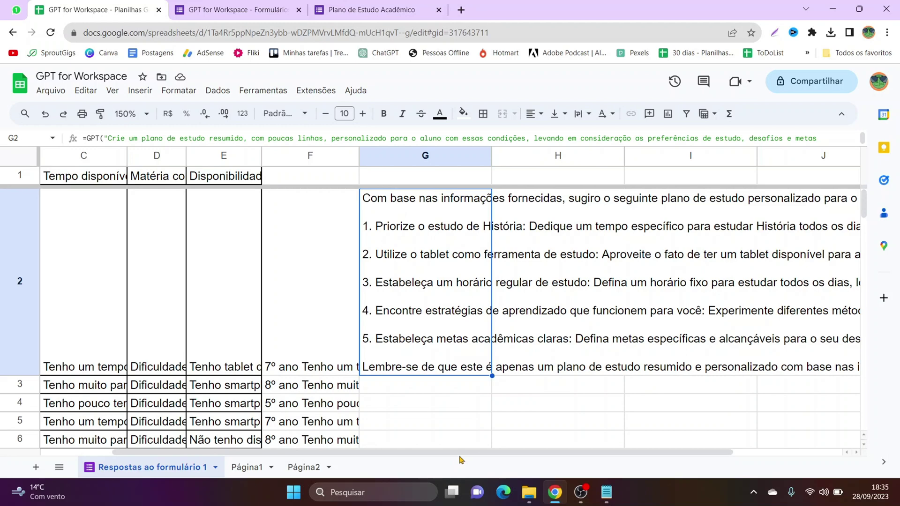
{"action": "left_click_drag", "start_coordinate": [470, 453], "coordinate": [580, 444]}
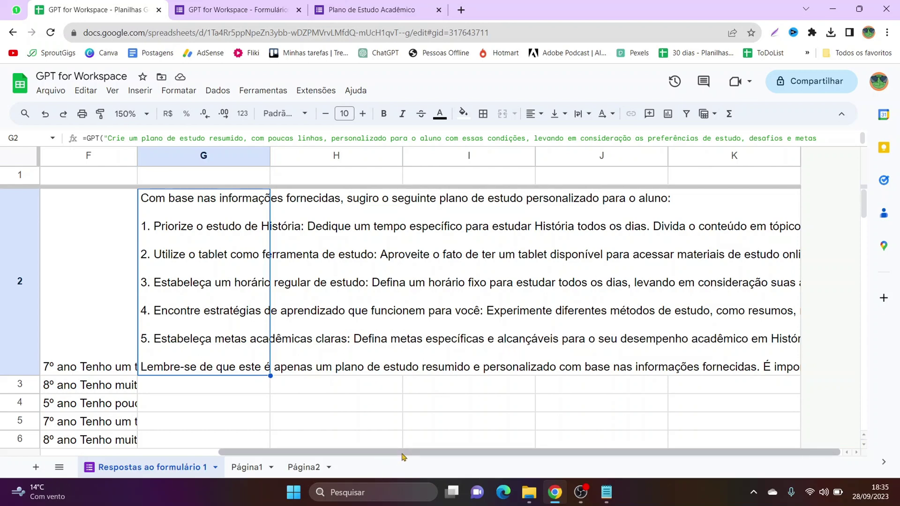
{"action": "left_click_drag", "start_coordinate": [405, 457], "coordinate": [354, 453]}
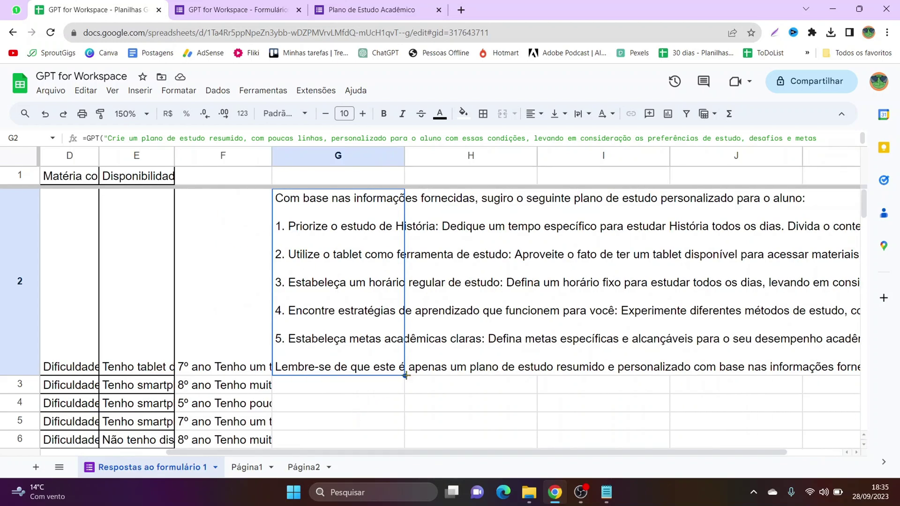
{"action": "scroll", "coordinate": [408, 413], "scroll_direction": "down", "scroll_amount": 3}
{"action": "scroll", "coordinate": [427, 205], "scroll_direction": "down", "scroll_amount": 2}
{"action": "scroll", "coordinate": [427, 205], "scroll_direction": "up", "scroll_amount": 5}
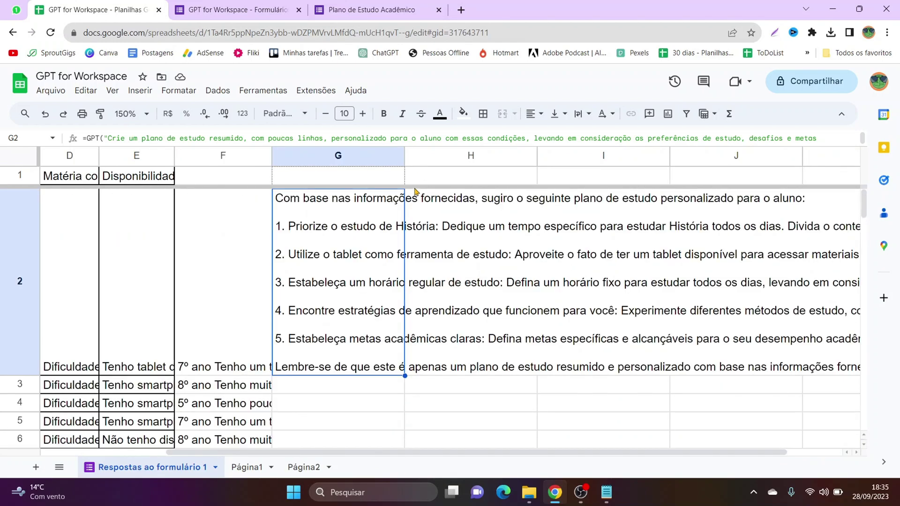
{"action": "left_click_drag", "start_coordinate": [404, 374], "coordinate": [384, 445]}
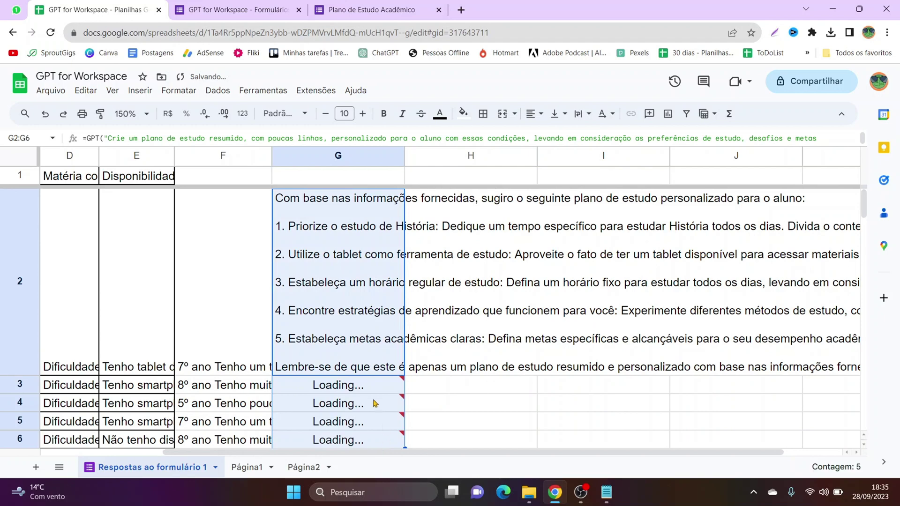
Set the zoom to 100% and scroll through the study plans generated in rows 2–6
{"action": "left_click", "coordinate": [133, 114]}
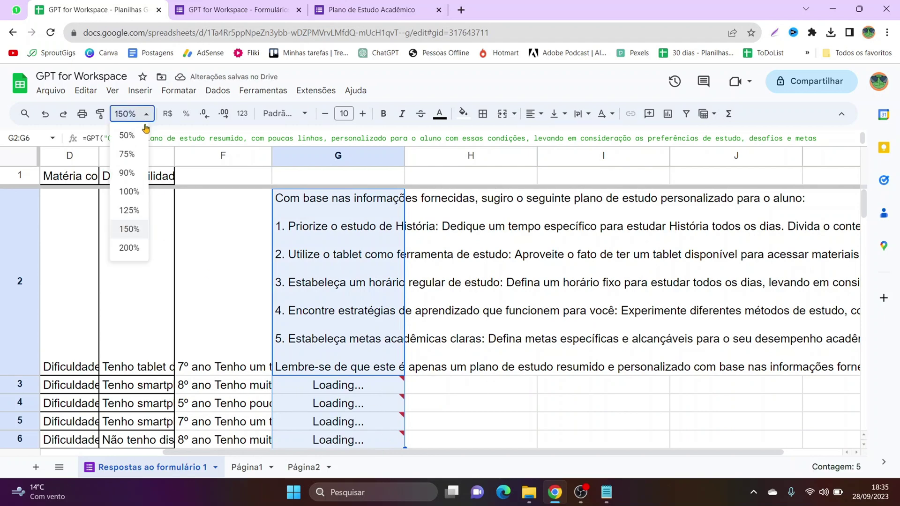
{"action": "left_click", "coordinate": [128, 188]}
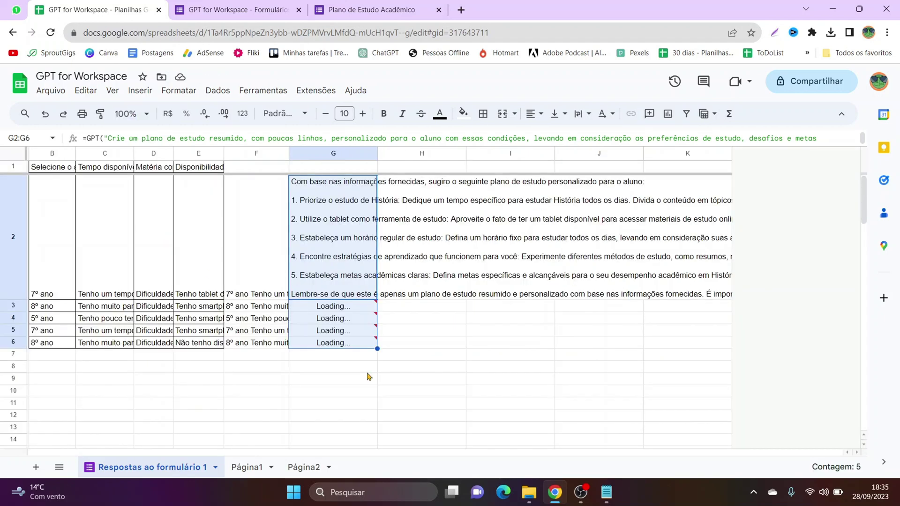
{"action": "left_click", "coordinate": [367, 372]}
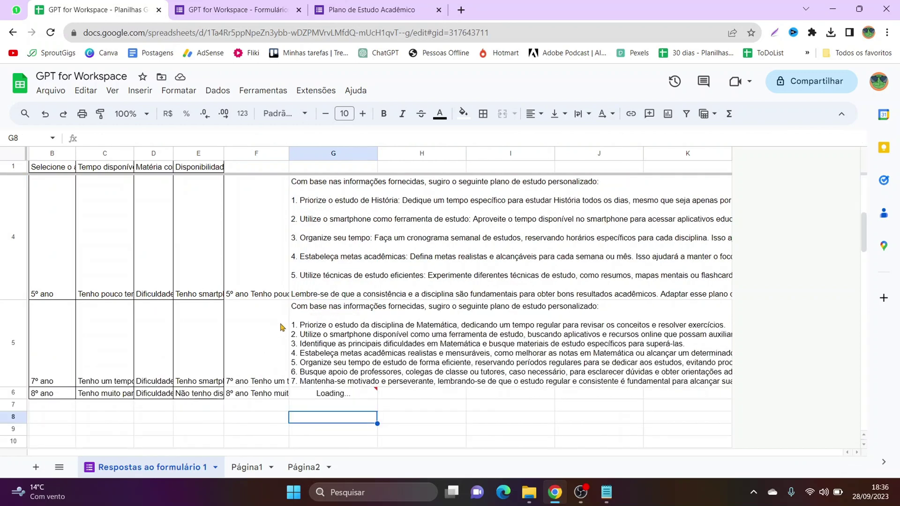
{"action": "scroll", "coordinate": [348, 331], "scroll_direction": "up", "scroll_amount": 5}
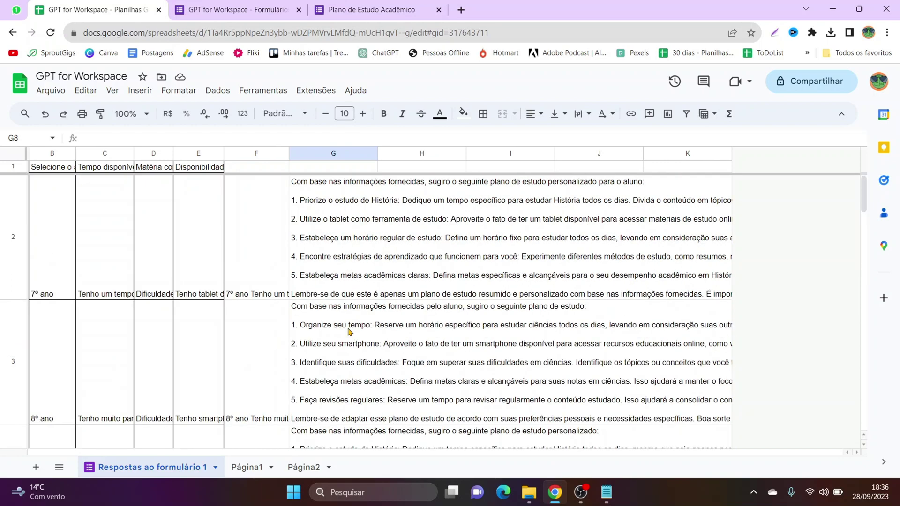
{"action": "scroll", "coordinate": [349, 331], "scroll_direction": "down", "scroll_amount": 5}
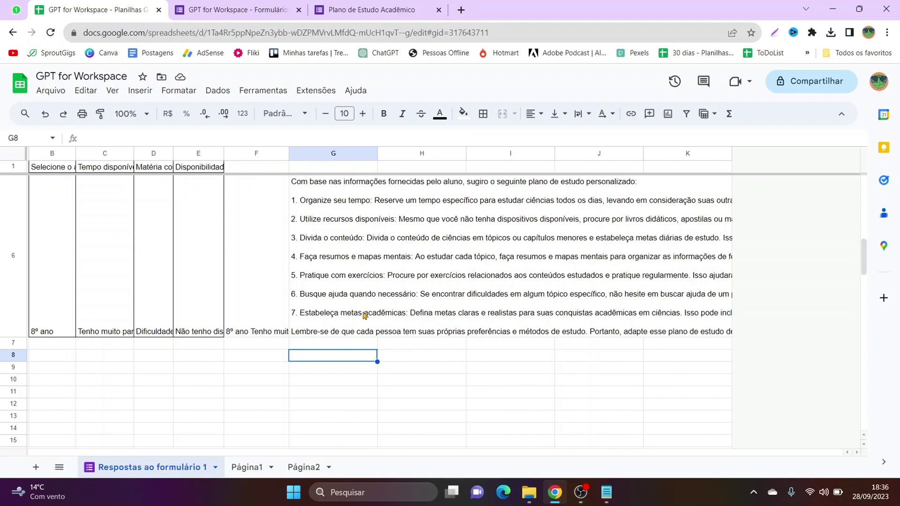
{"action": "scroll", "coordinate": [364, 315], "scroll_direction": "up", "scroll_amount": 3}
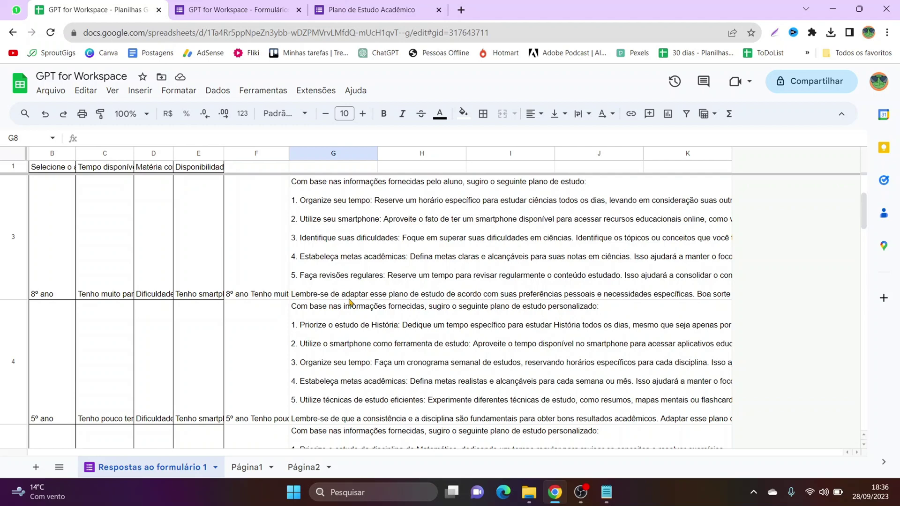
{"action": "scroll", "coordinate": [349, 303], "scroll_direction": "down", "scroll_amount": 2}
{"action": "scroll", "coordinate": [361, 355], "scroll_direction": "down", "scroll_amount": 1}
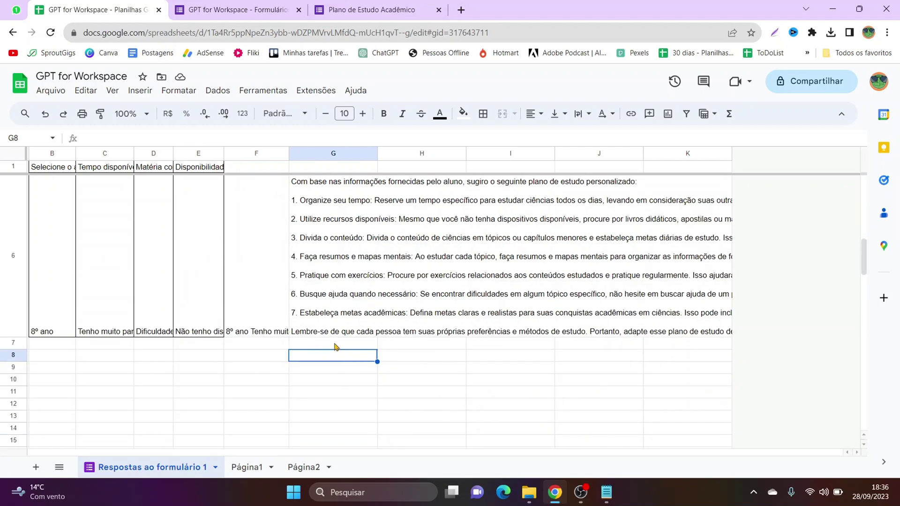
{"action": "left_click", "coordinate": [353, 321]}
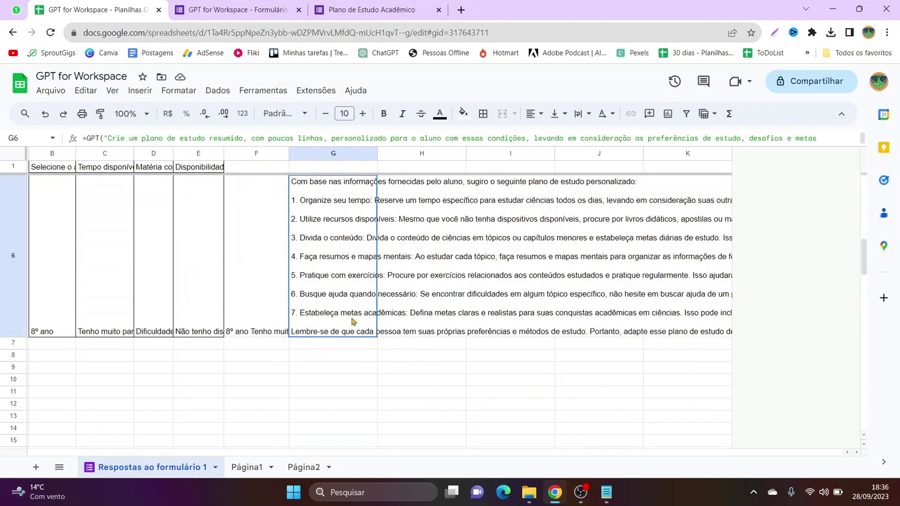
{"action": "left_click", "coordinate": [348, 352]}
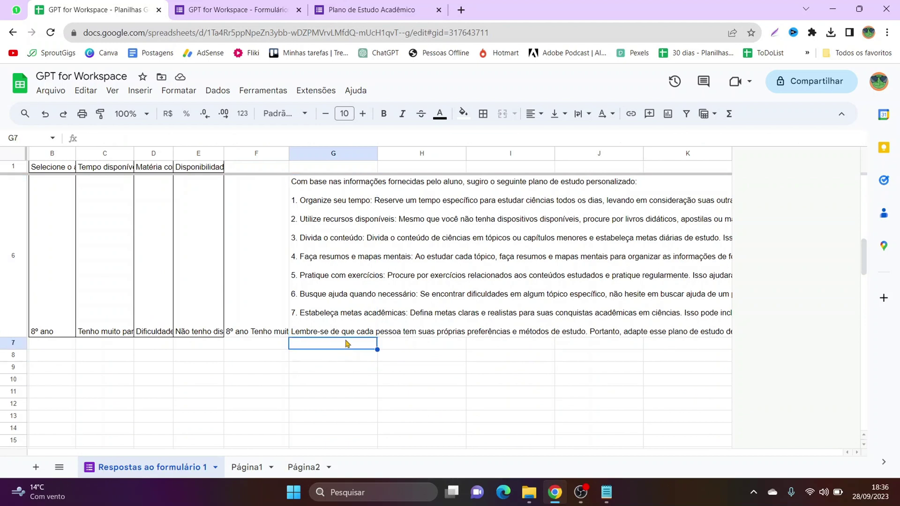
{"action": "left_click", "coordinate": [325, 211]}
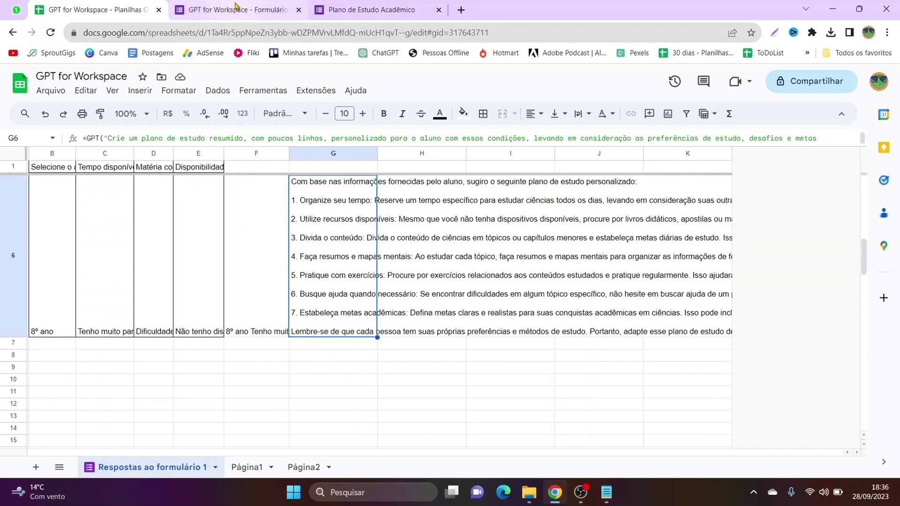
{"action": "left_click", "coordinate": [276, 300]}
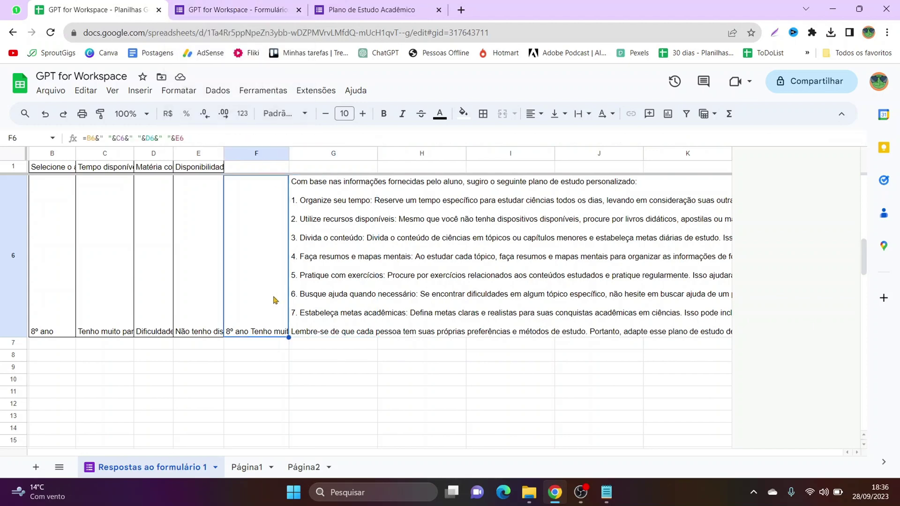